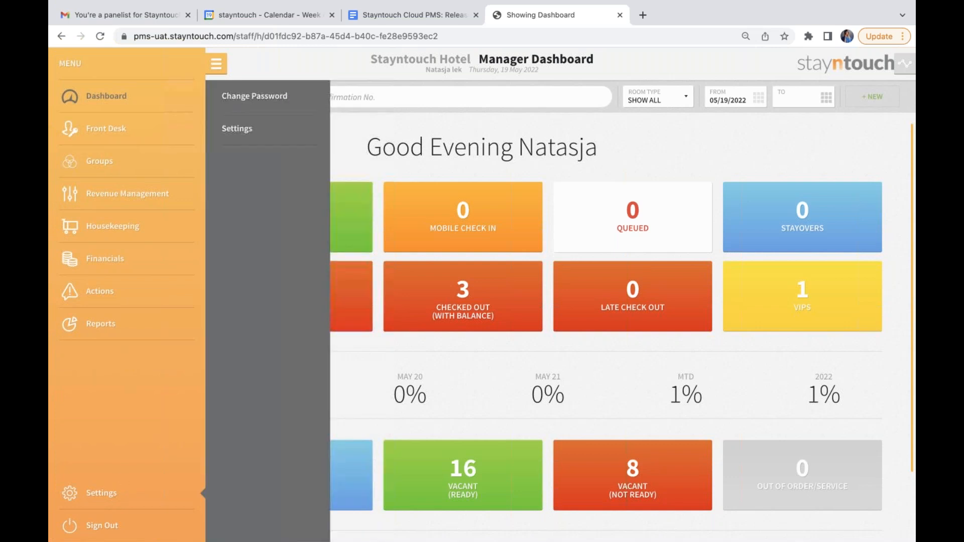
# Open the hotel's Financial Settings and save them with Tax Per Line Item switched on.
pyautogui.click(237, 137)
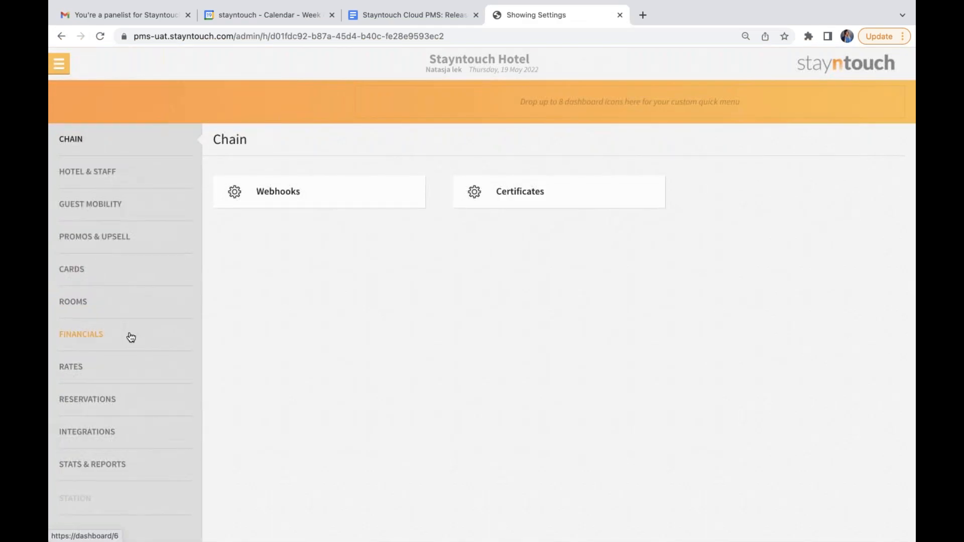
pyautogui.click(127, 337)
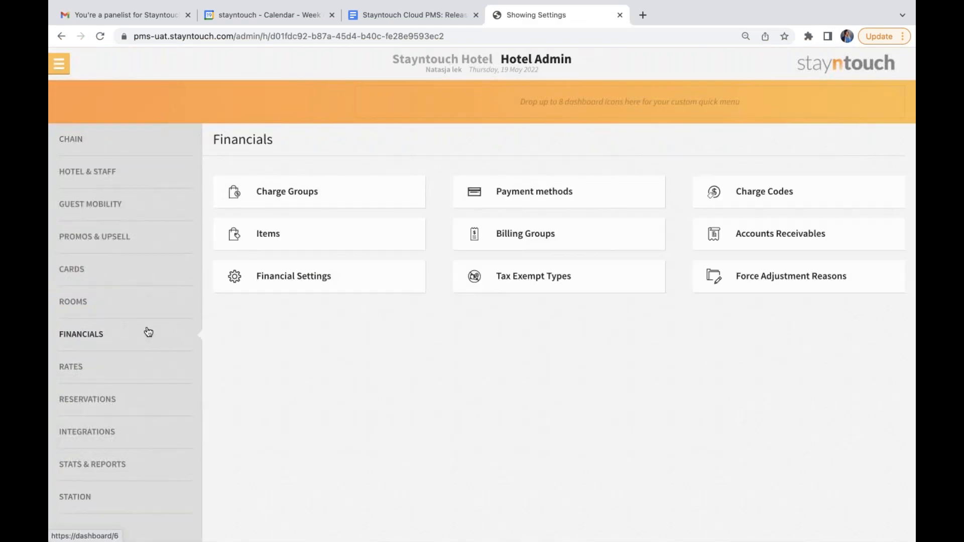
pyautogui.click(279, 288)
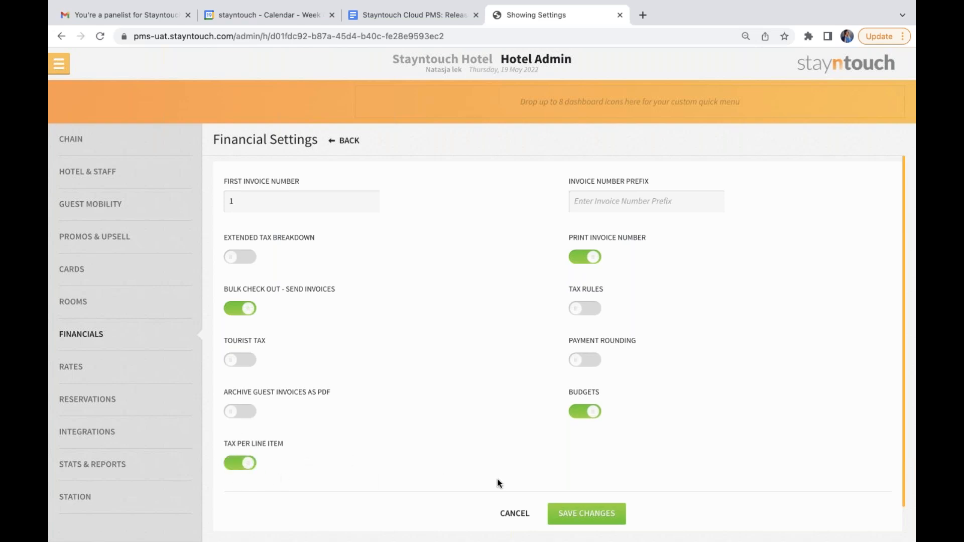
pyautogui.click(584, 515)
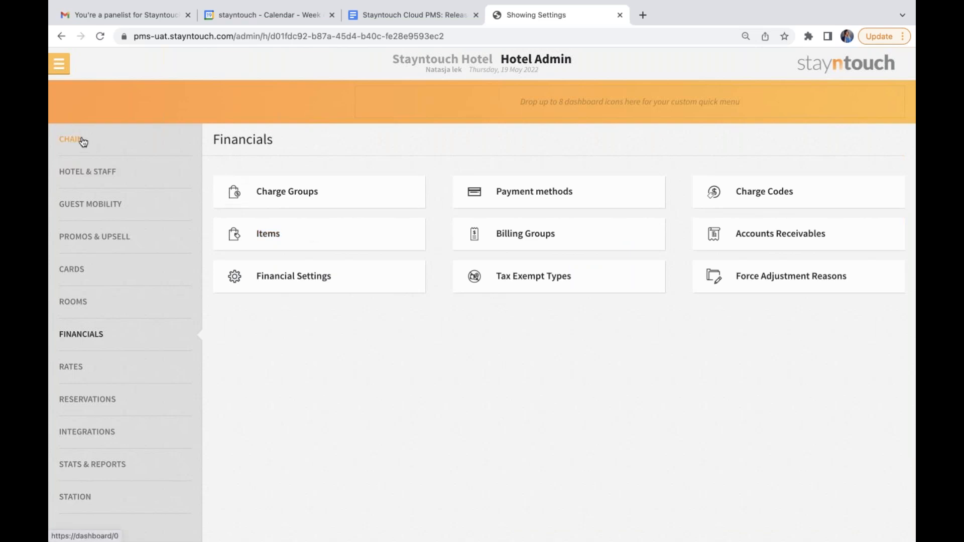
# Open the accounts receivable transactions of the company with the open bill and expand that bill's charge details.
pyautogui.click(59, 68)
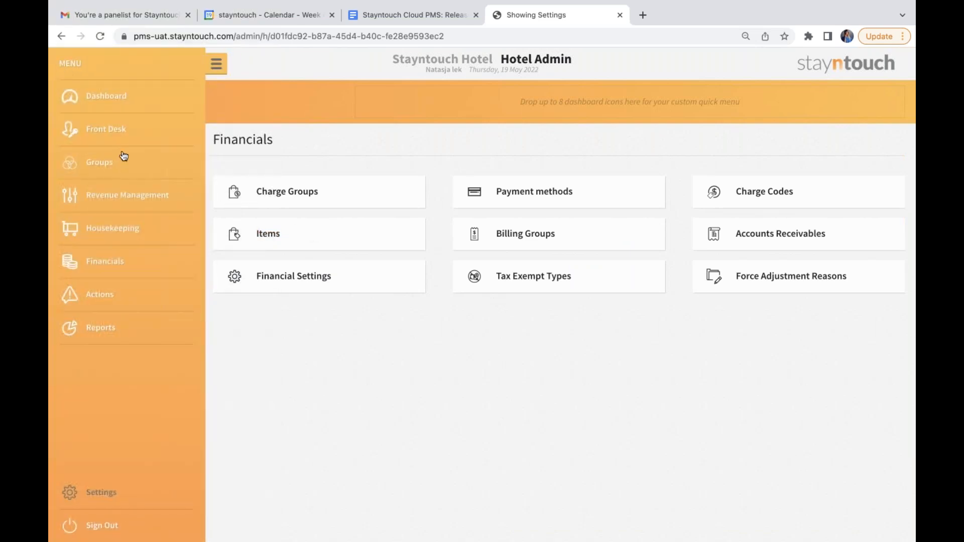
pyautogui.click(111, 263)
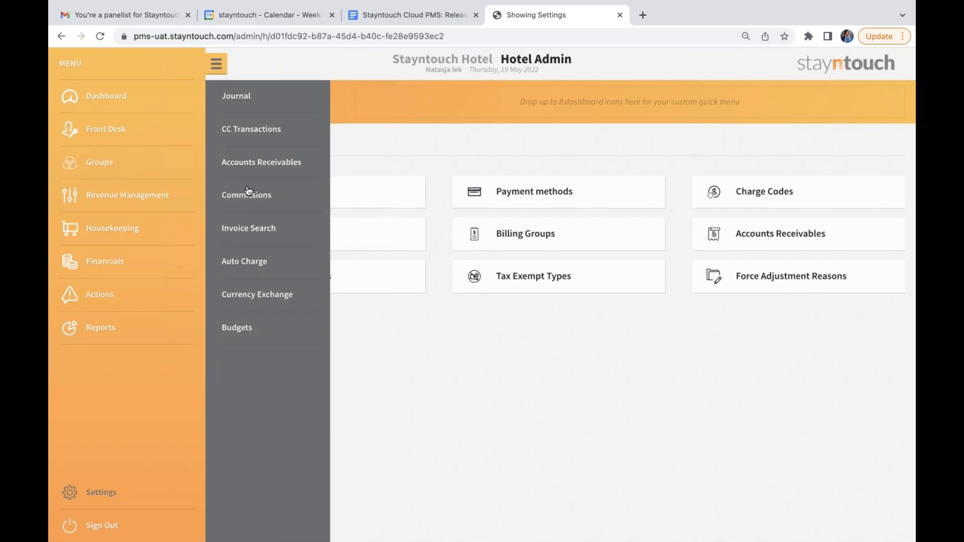
pyautogui.click(262, 172)
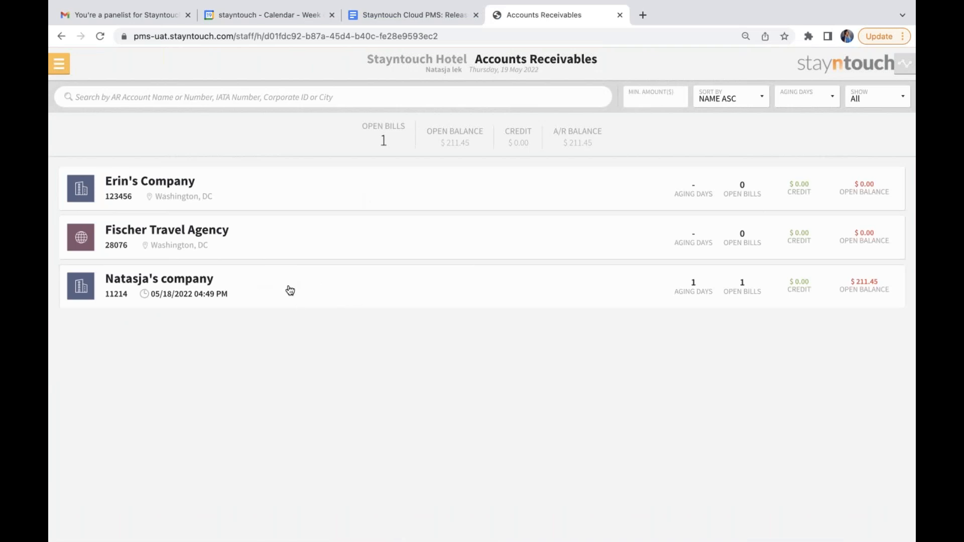
pyautogui.click(550, 293)
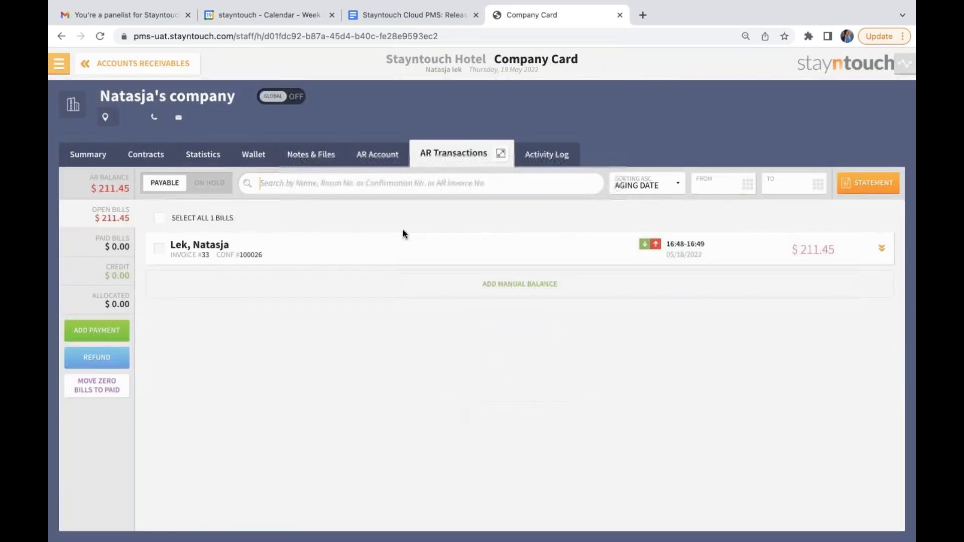
pyautogui.click(881, 249)
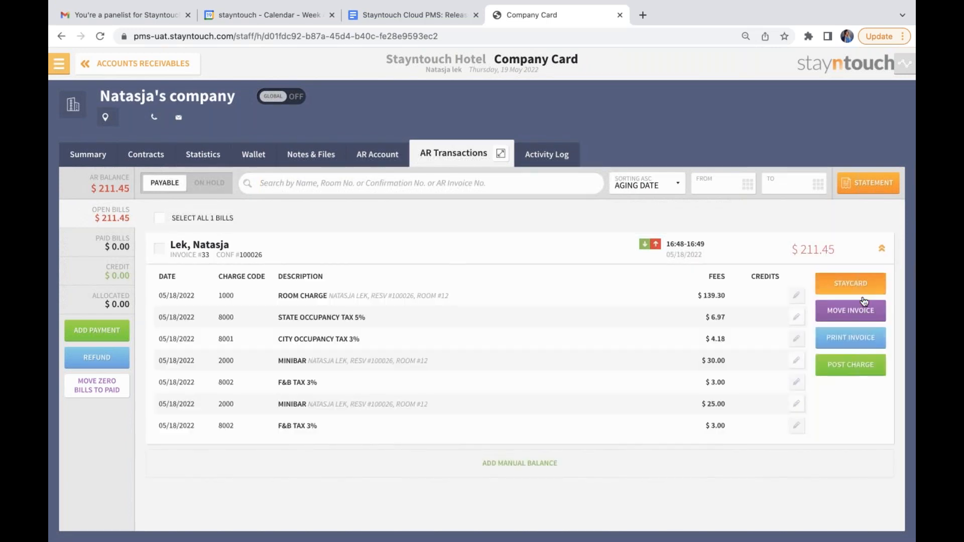
# Print the expanded invoice in English with the Detailed Bill layout and open the resulting PDF in Preview.
pyautogui.click(859, 337)
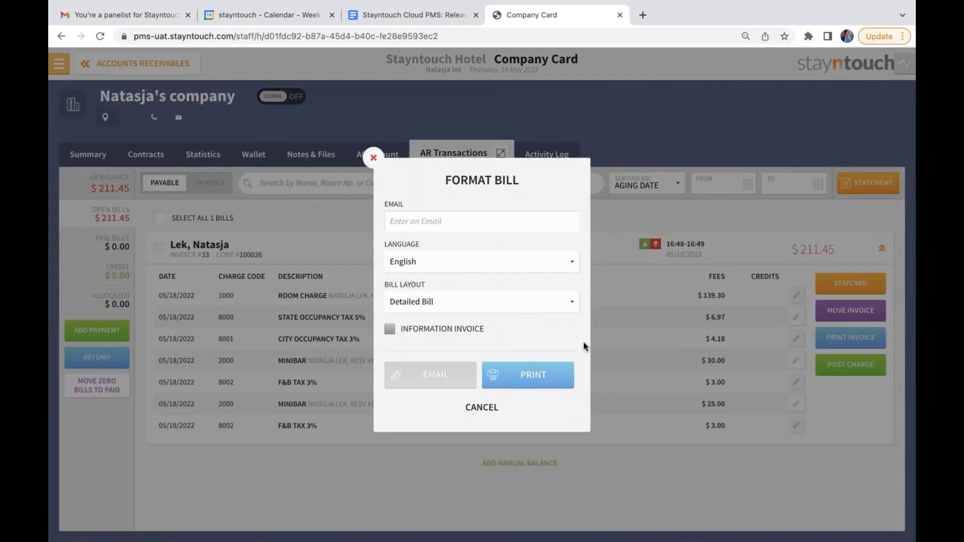
pyautogui.click(562, 379)
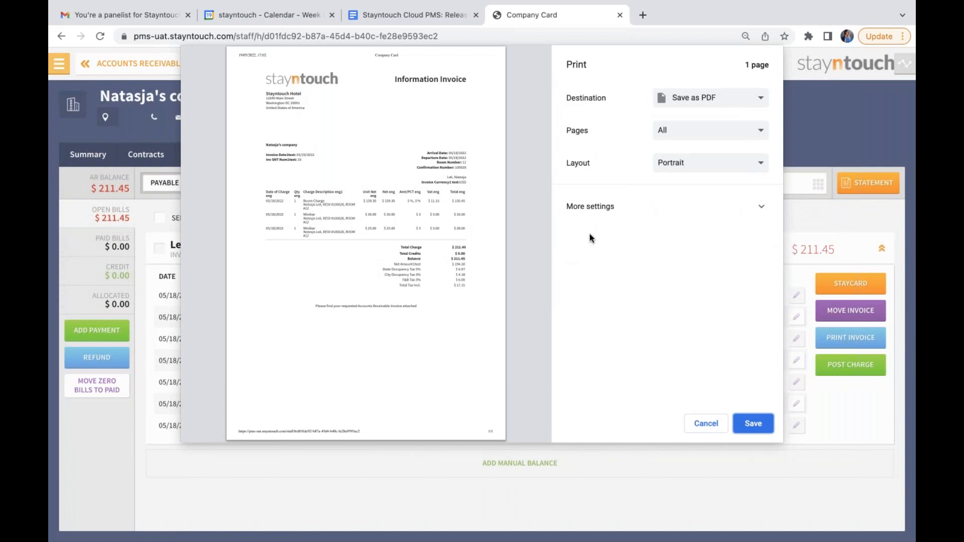
pyautogui.click(725, 208)
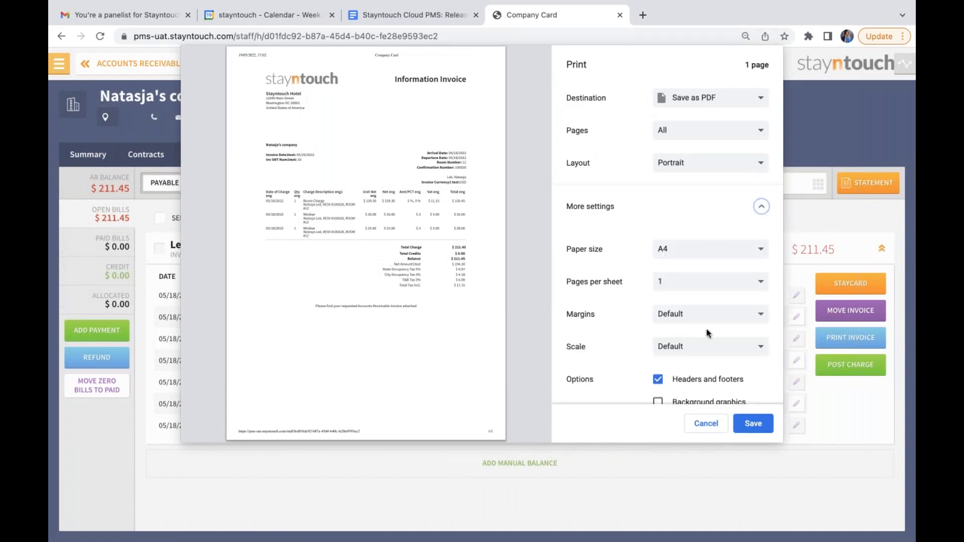
pyautogui.scroll(-3, 708, 333)
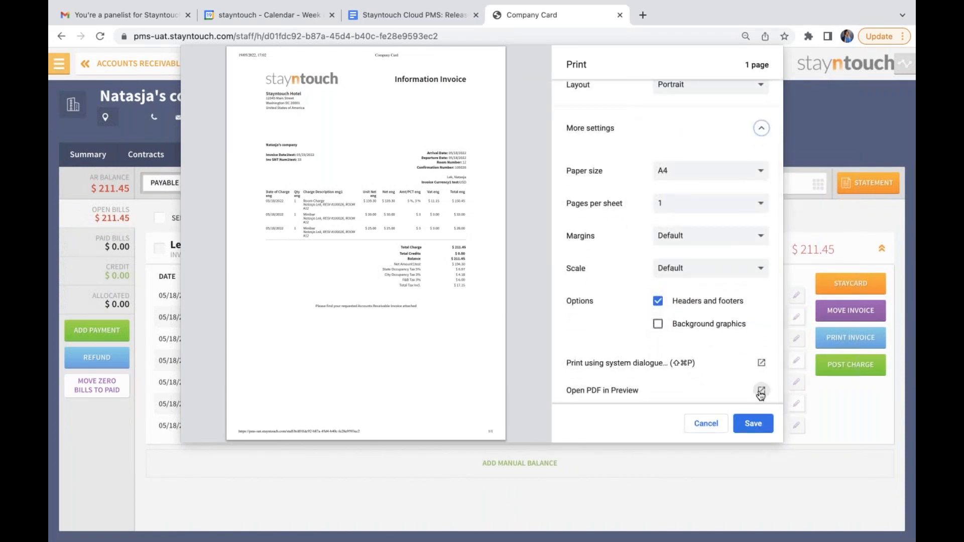
pyautogui.click(759, 391)
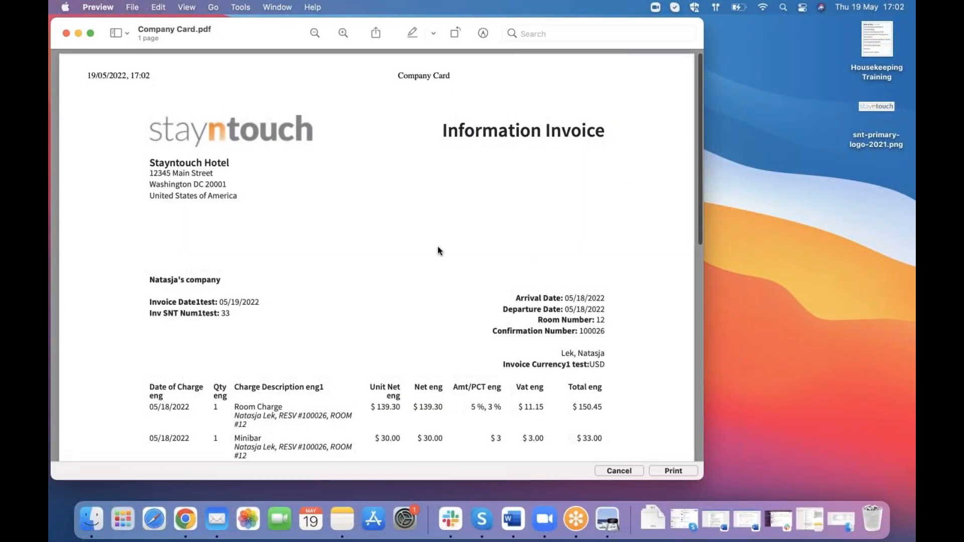
# Review the tax amounts per charge line on the invoice PDF, close it and return to Google Chrome.
pyautogui.scroll(-3, 439, 252)
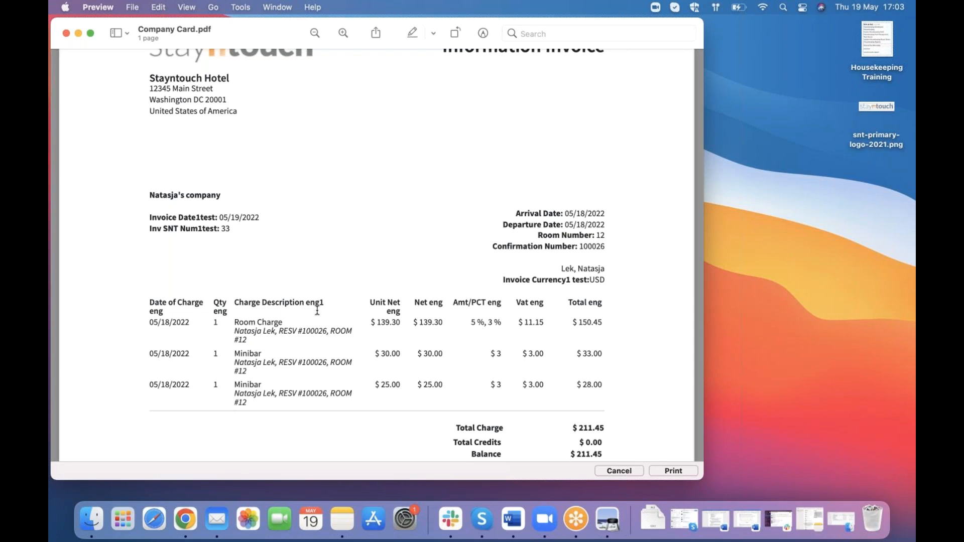
pyautogui.click(66, 33)
pyautogui.hotkey('ctrl', 'Up')
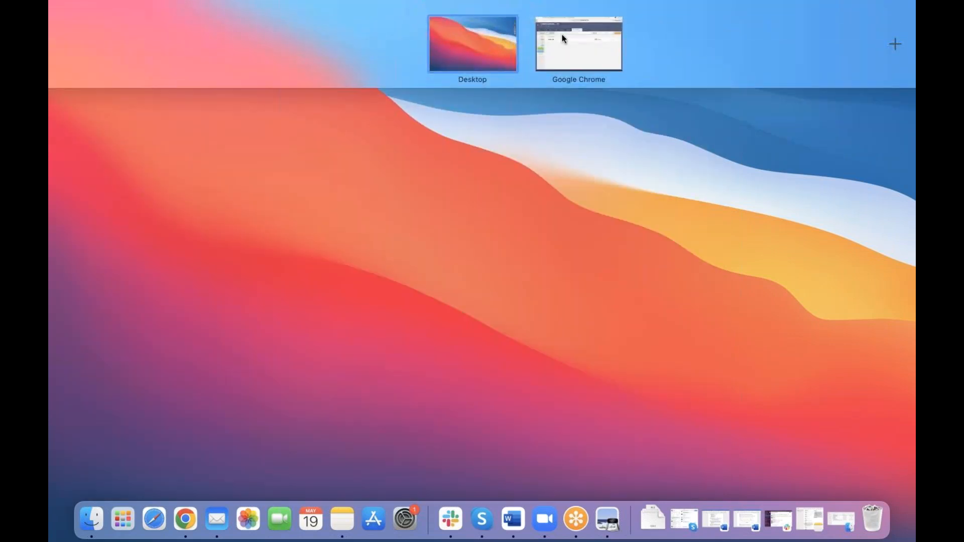
pyautogui.click(562, 34)
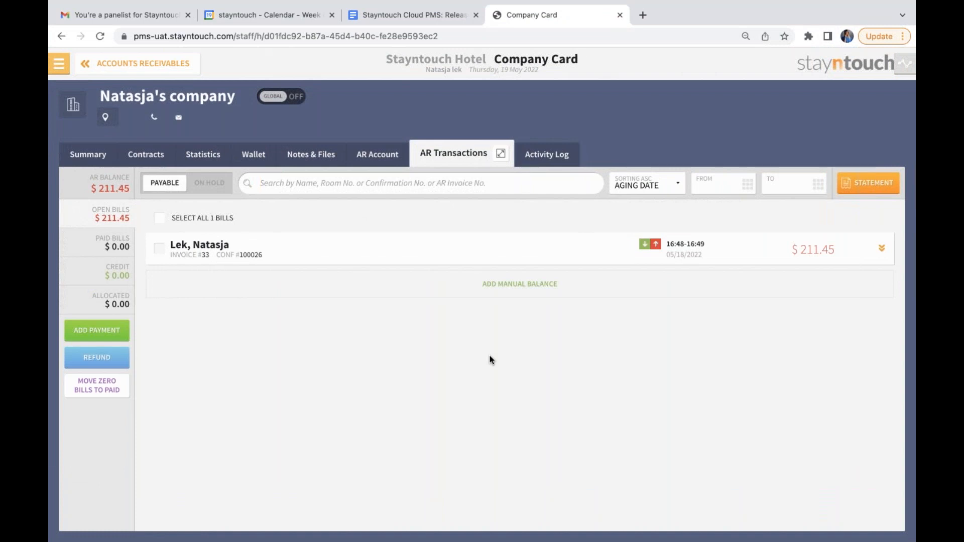
# Open the Champagne Package Rate from the hotel's rate settings.
pyautogui.click(66, 71)
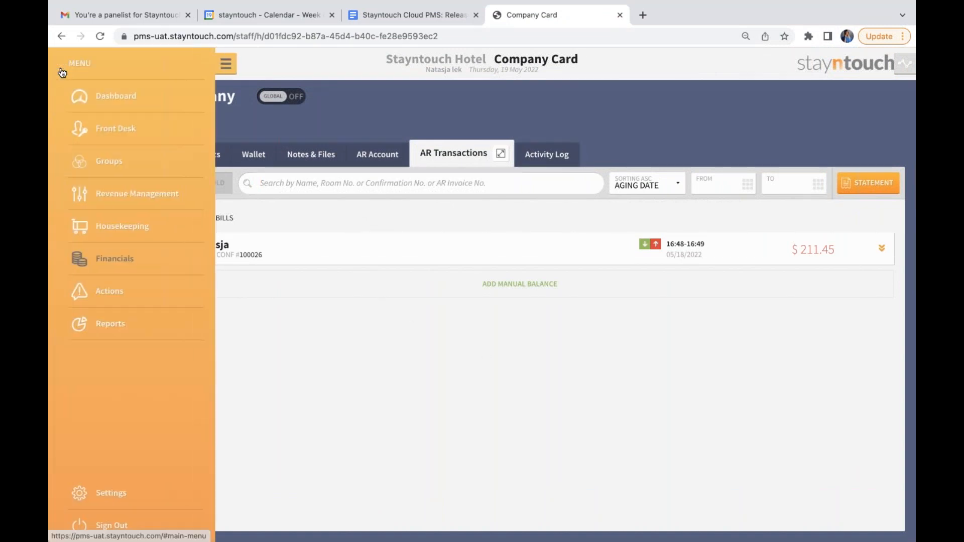
pyautogui.click(120, 495)
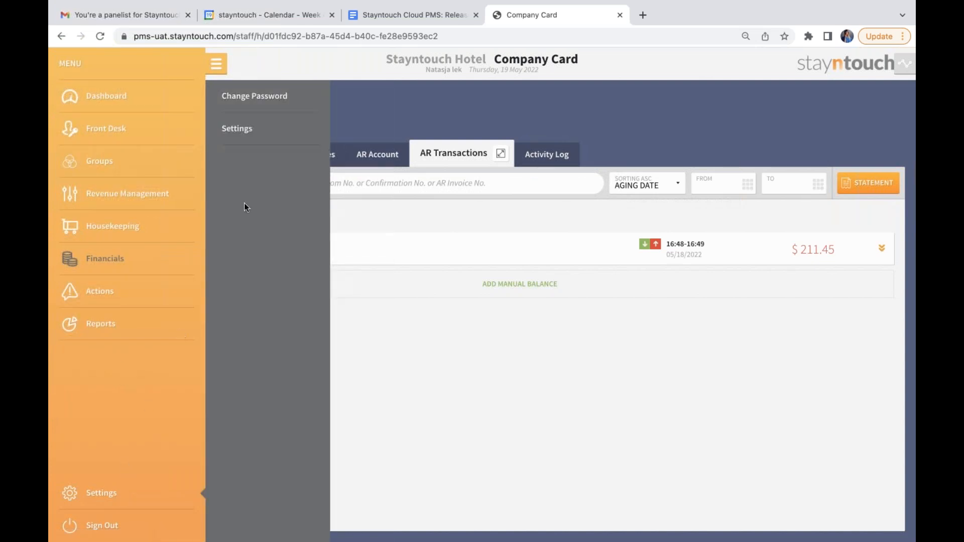
pyautogui.click(237, 129)
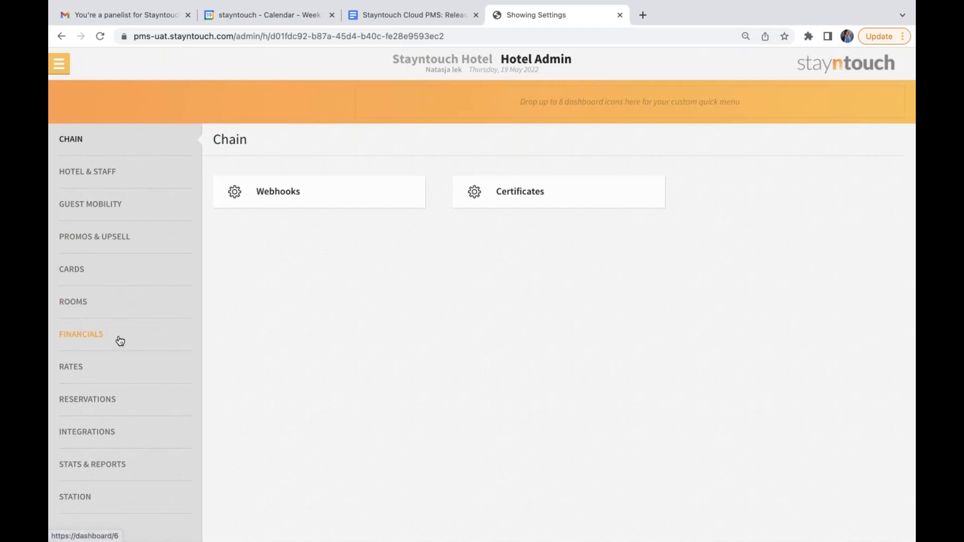
pyautogui.click(120, 362)
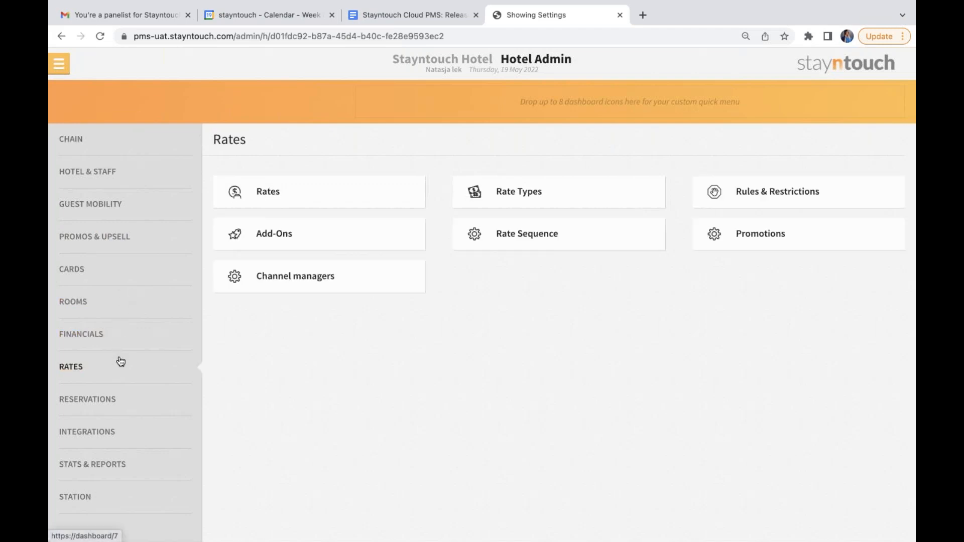
pyautogui.click(293, 199)
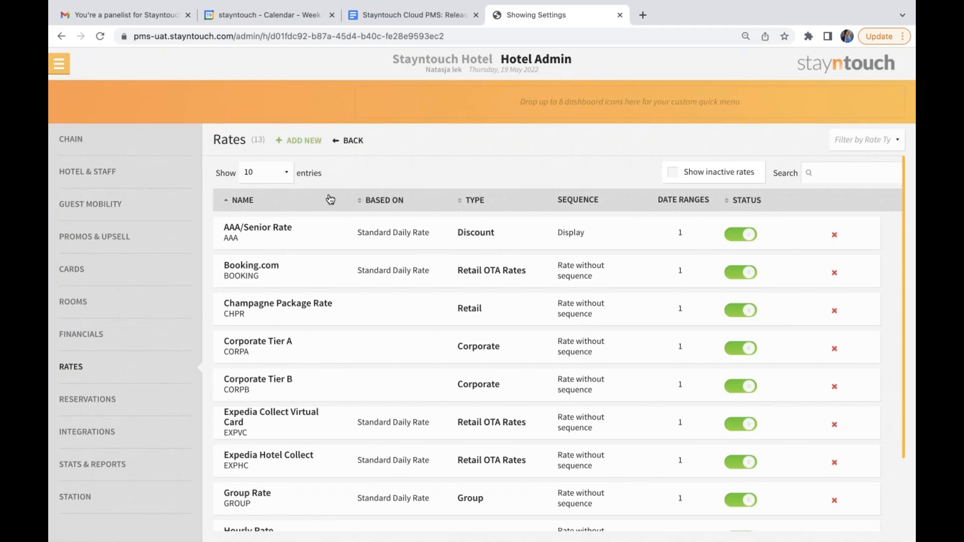
pyautogui.click(273, 307)
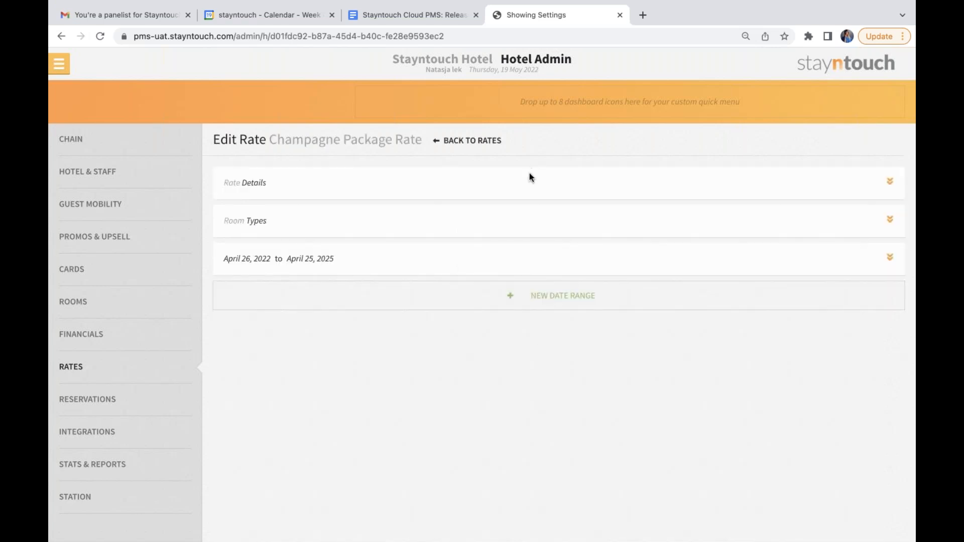
# Expand the Champagne Package Rate's details and examine which add-ons are attached to it.
pyautogui.click(530, 177)
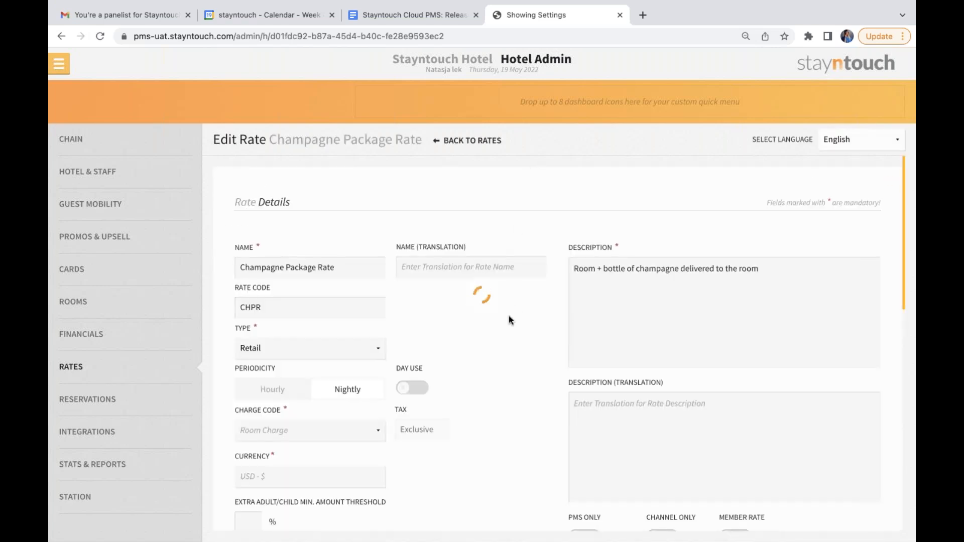
pyautogui.scroll(-10, 508, 341)
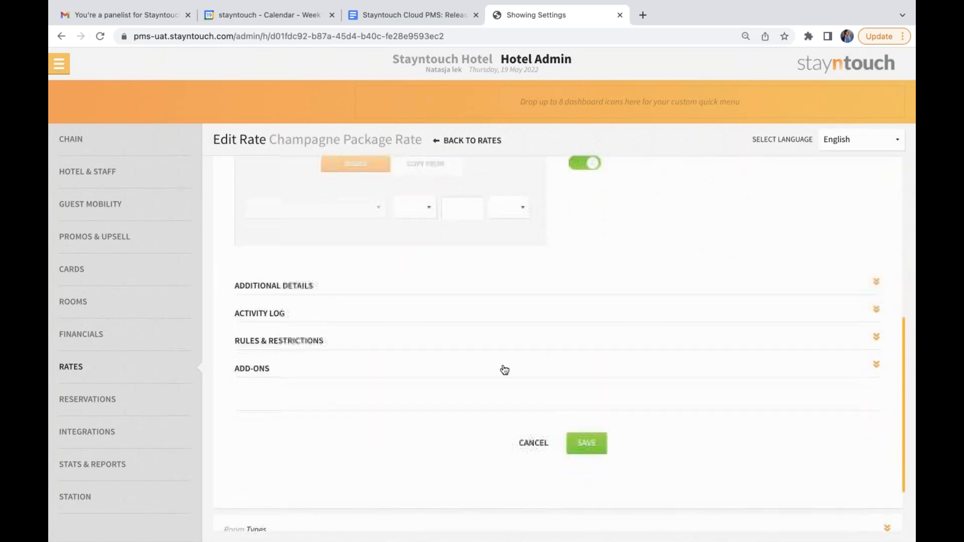
pyautogui.click(500, 370)
pyautogui.scroll(-2, 501, 372)
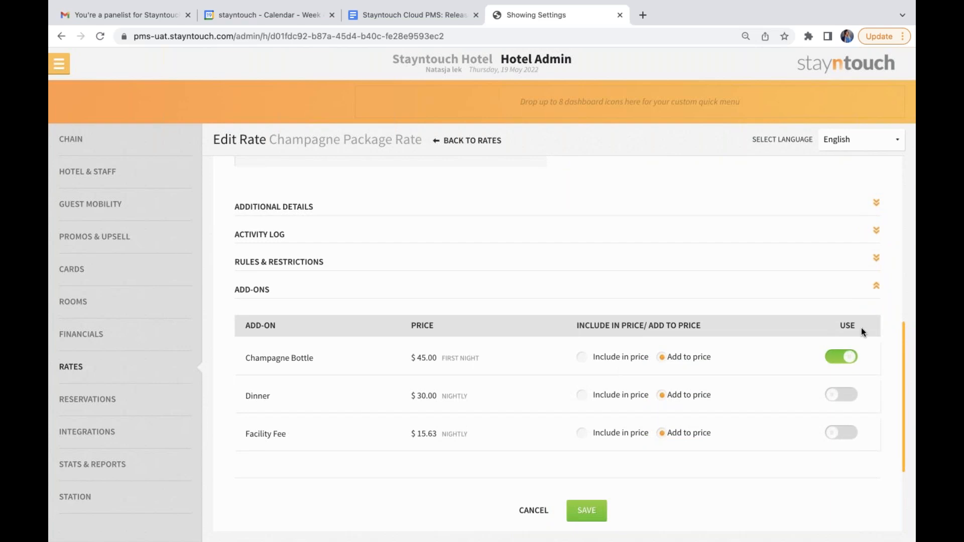
# Open the Champagne Bottle add-on and try to save it as Reservation Only instead of Rate Only.
pyautogui.click(157, 369)
pyautogui.click(297, 235)
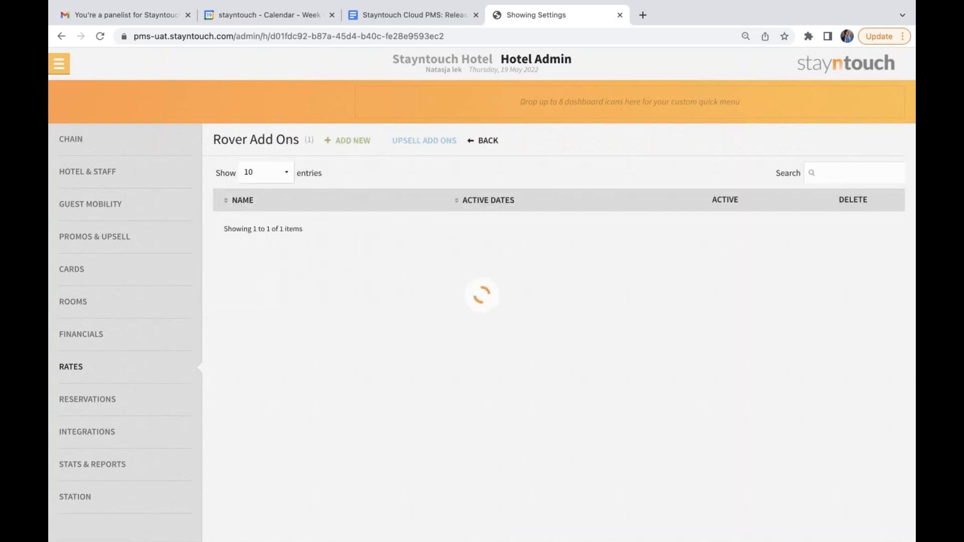
pyautogui.click(295, 235)
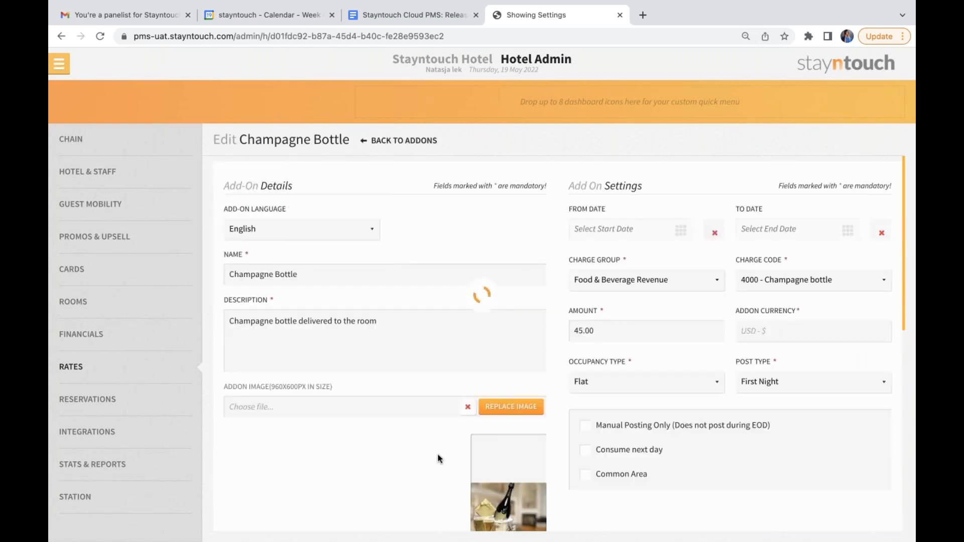
pyautogui.scroll(-6, 438, 458)
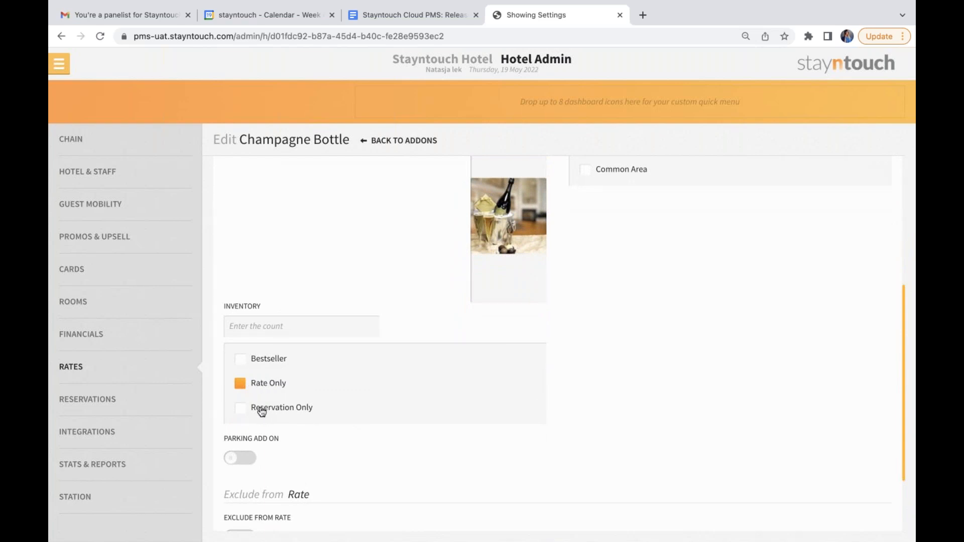
pyautogui.click(262, 412)
pyautogui.scroll(-3, 459, 433)
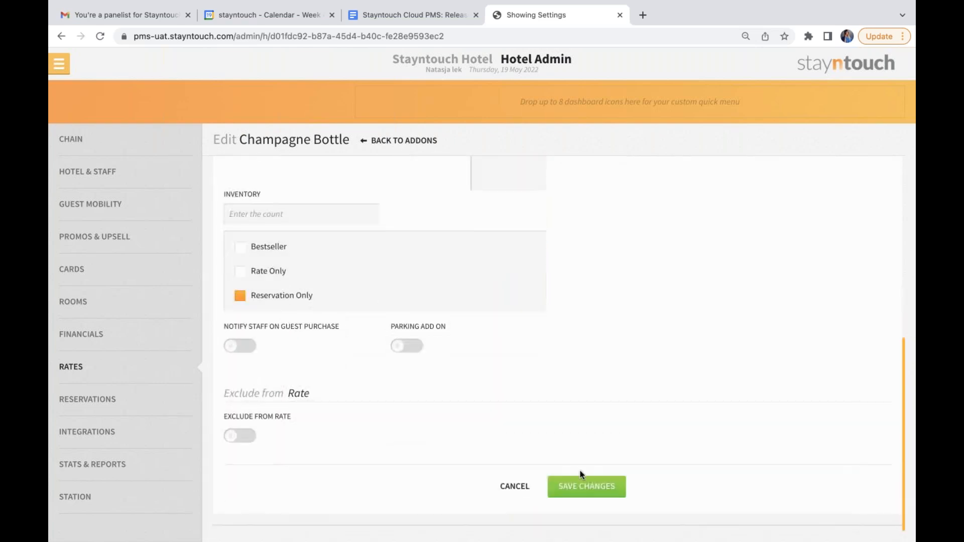
# Set the Champagne Bottle add-on back to Rate Only and leave its editor without saving.
pyautogui.scroll(9, 594, 337)
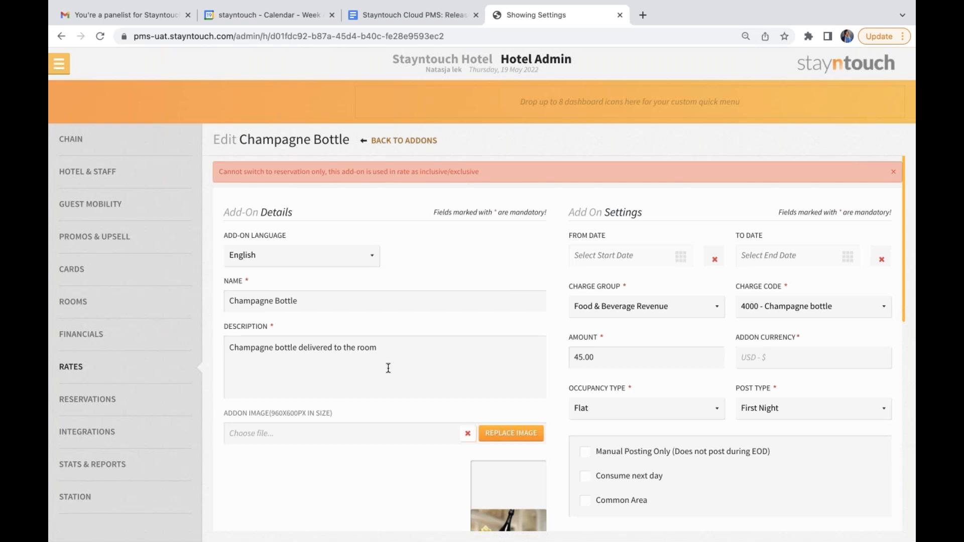
pyautogui.scroll(-9, 387, 372)
pyautogui.click(278, 272)
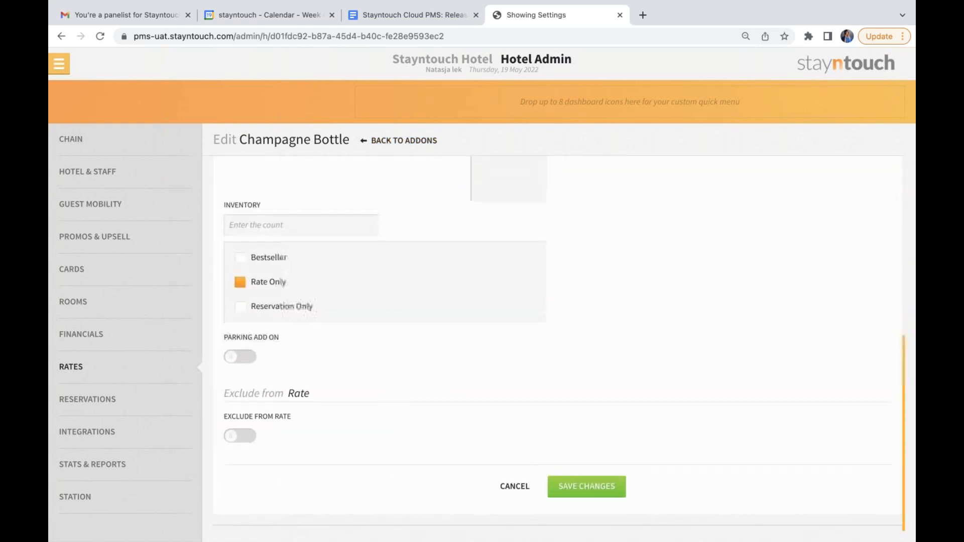
pyautogui.click(518, 488)
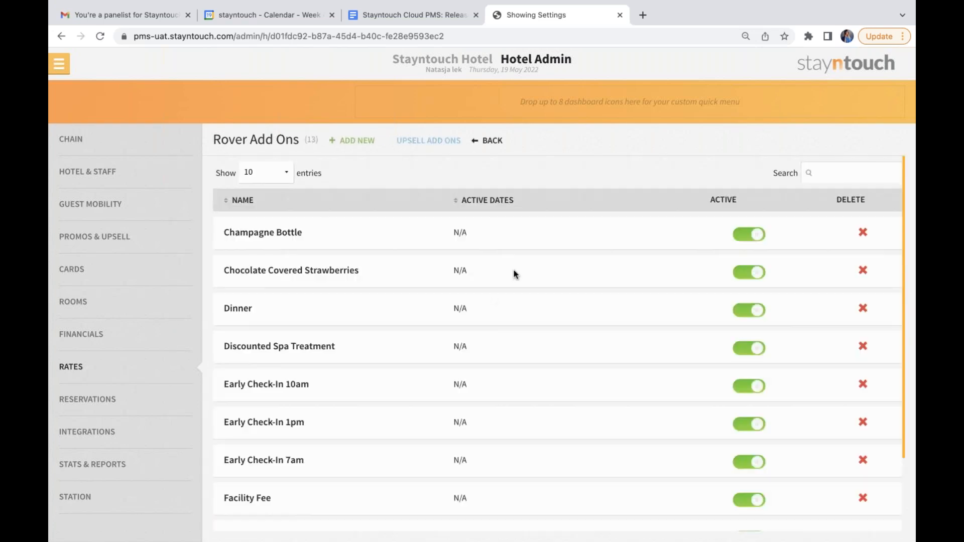
# Remove the Champagne Bottle add-on from the Champagne Package Rate and save the rate details.
pyautogui.click(493, 141)
pyautogui.click(281, 194)
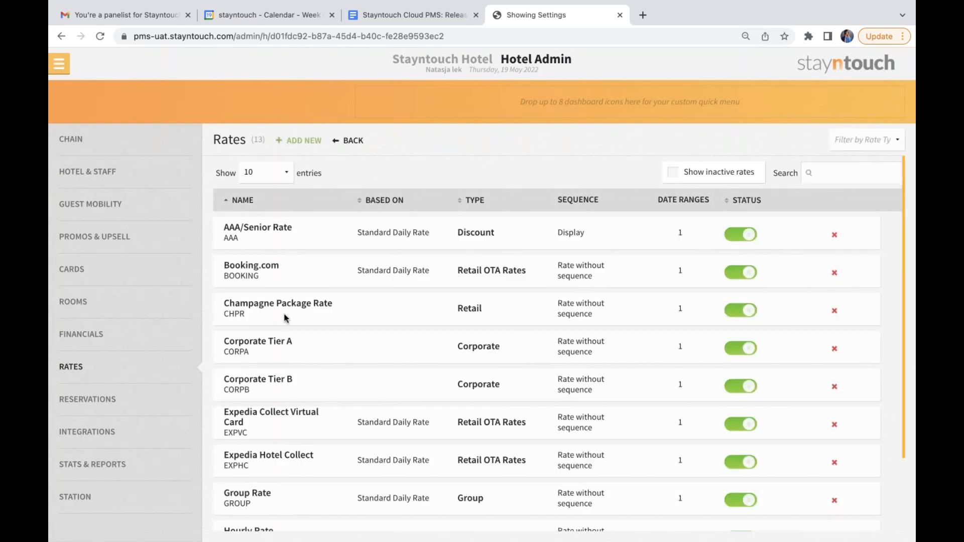
pyautogui.click(284, 315)
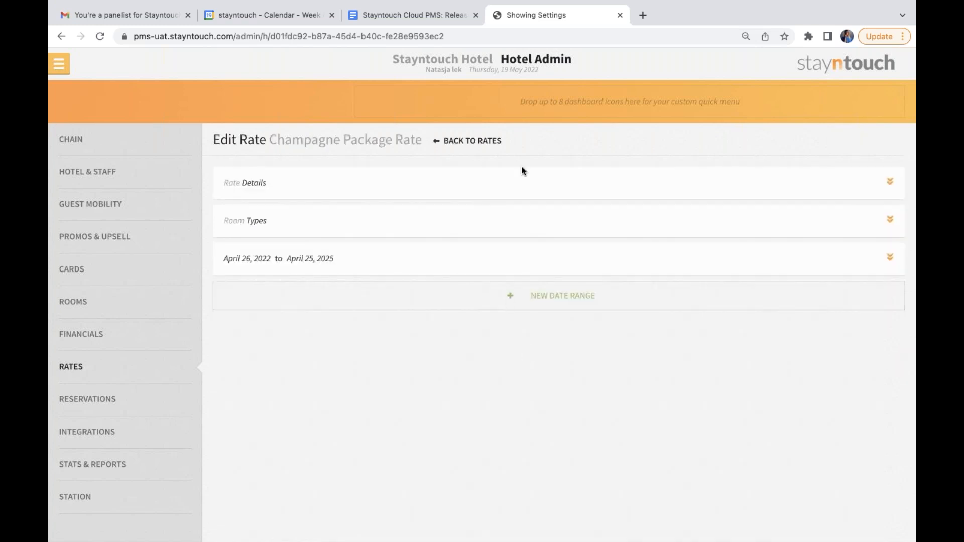
pyautogui.click(519, 184)
pyautogui.scroll(-10, 523, 371)
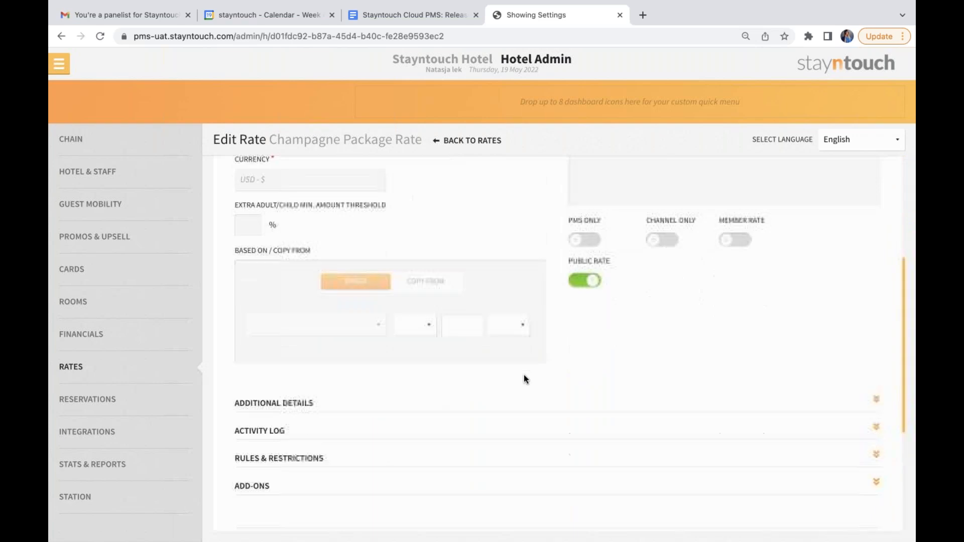
pyautogui.click(563, 320)
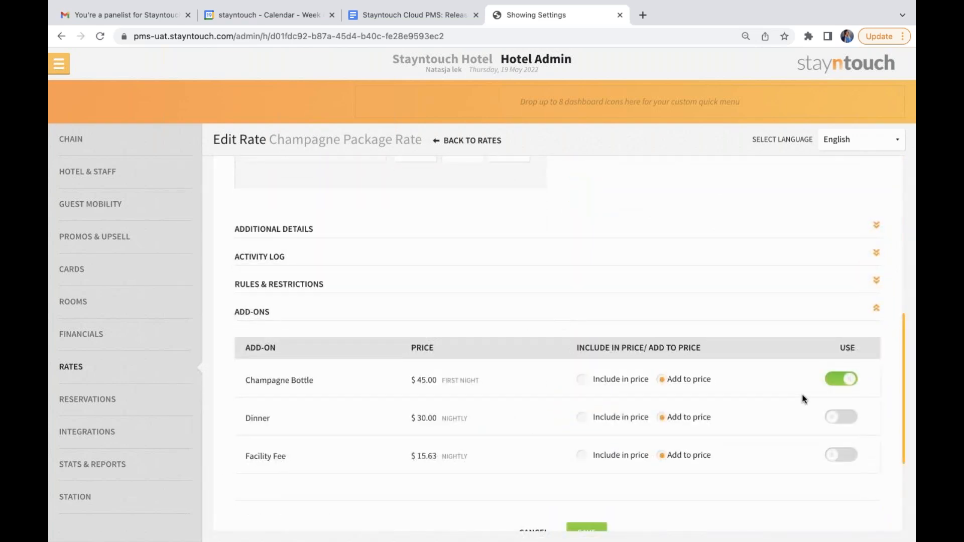
pyautogui.click(842, 382)
pyautogui.scroll(-2, 563, 430)
pyautogui.click(585, 473)
pyautogui.click(587, 399)
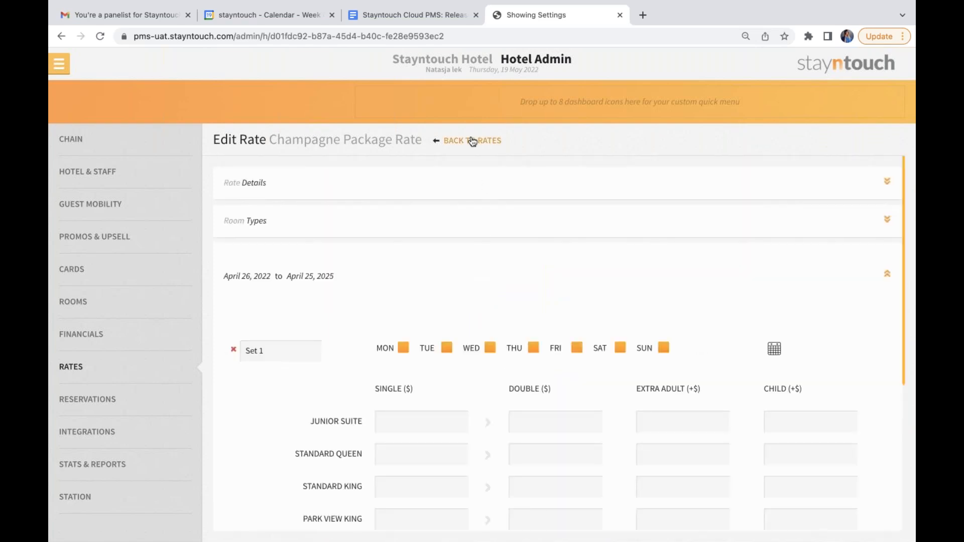
# Save the Champagne Bottle add-on as Reservation Only and reopen it to review its settings.
pyautogui.click(472, 141)
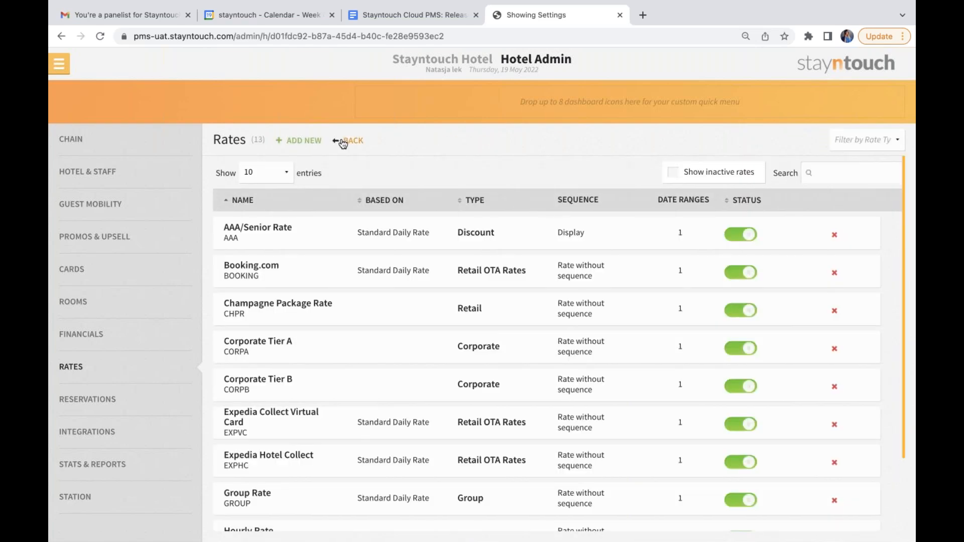
pyautogui.click(343, 143)
pyautogui.click(322, 236)
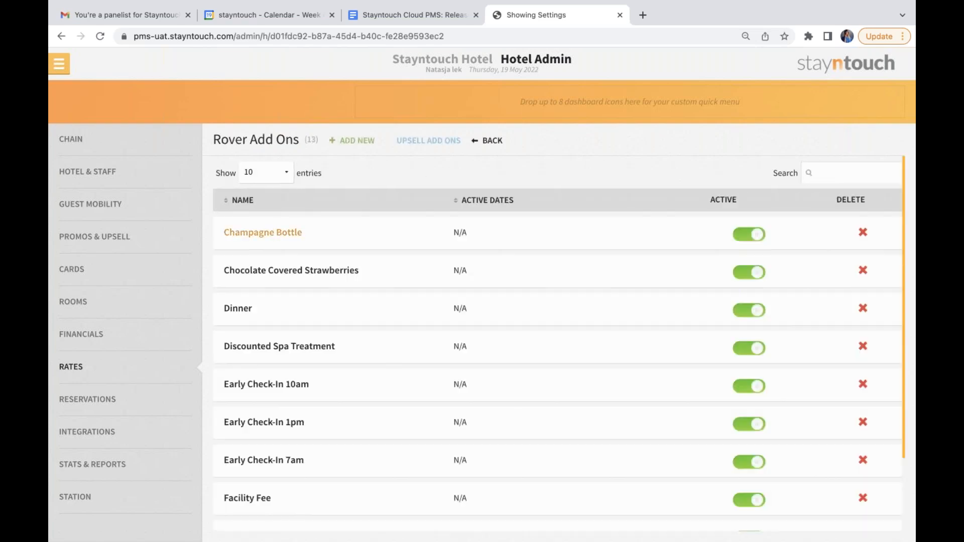
pyautogui.click(289, 236)
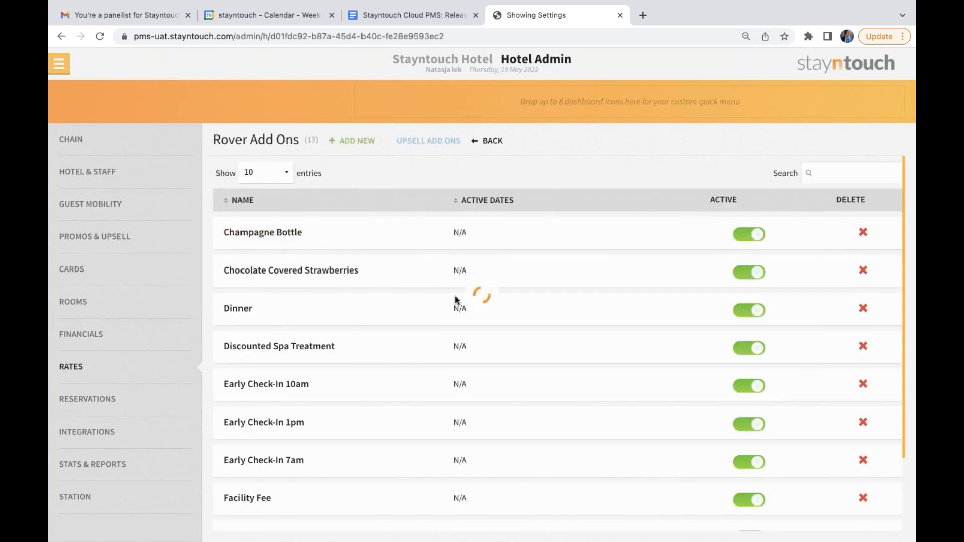
pyautogui.scroll(-8, 491, 432)
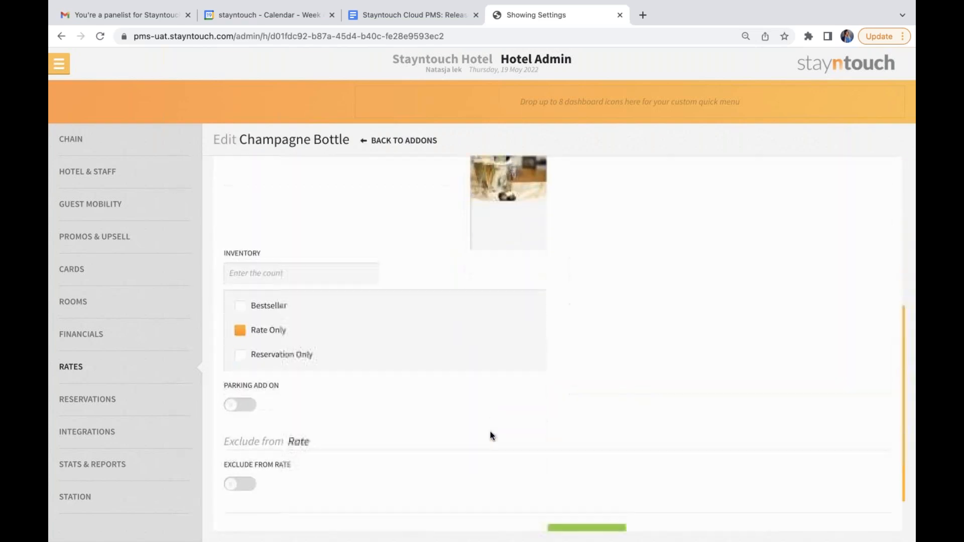
pyautogui.click(289, 310)
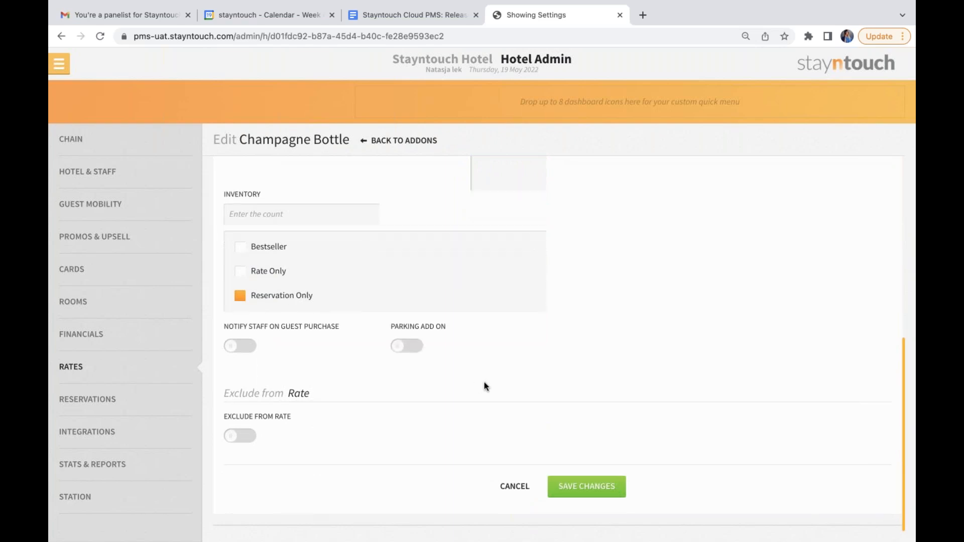
pyautogui.click(585, 486)
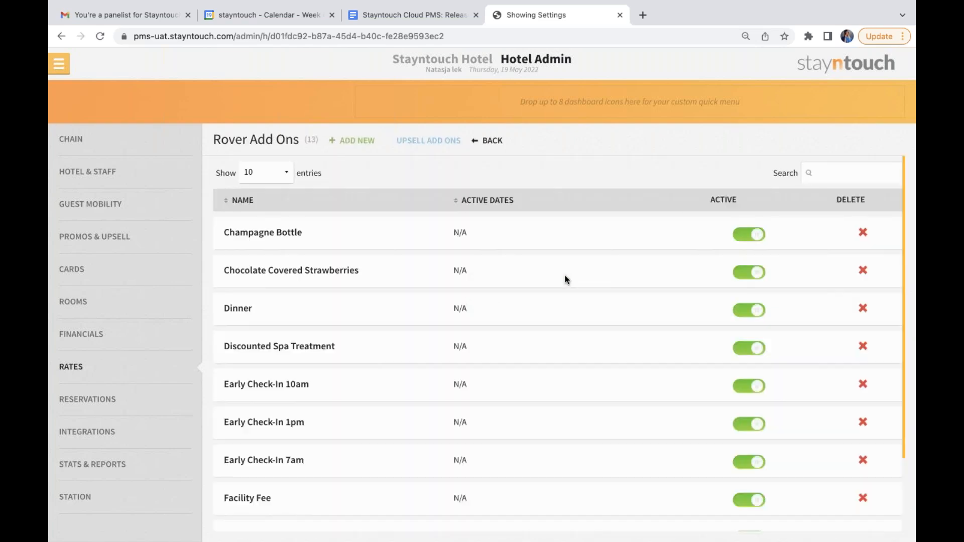
pyautogui.click(288, 234)
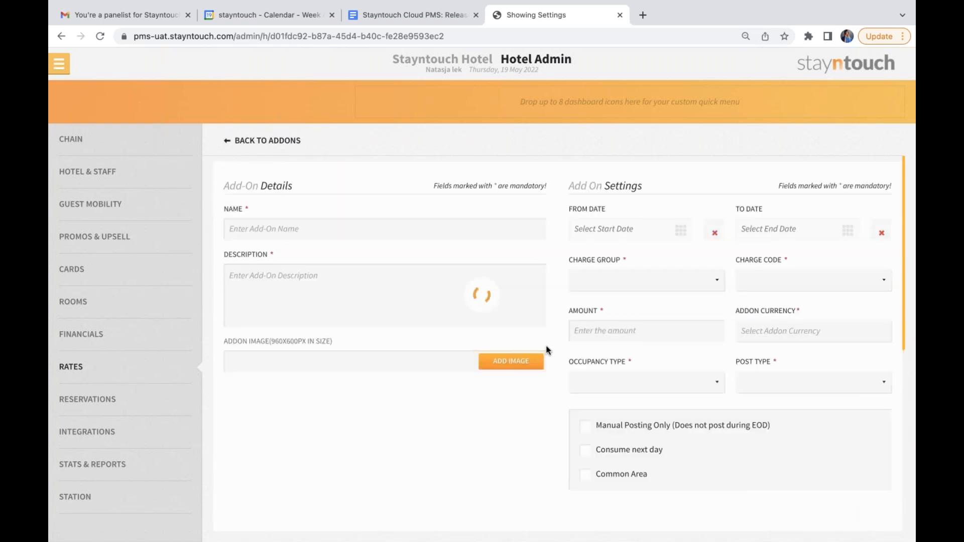
pyautogui.scroll(-3, 547, 348)
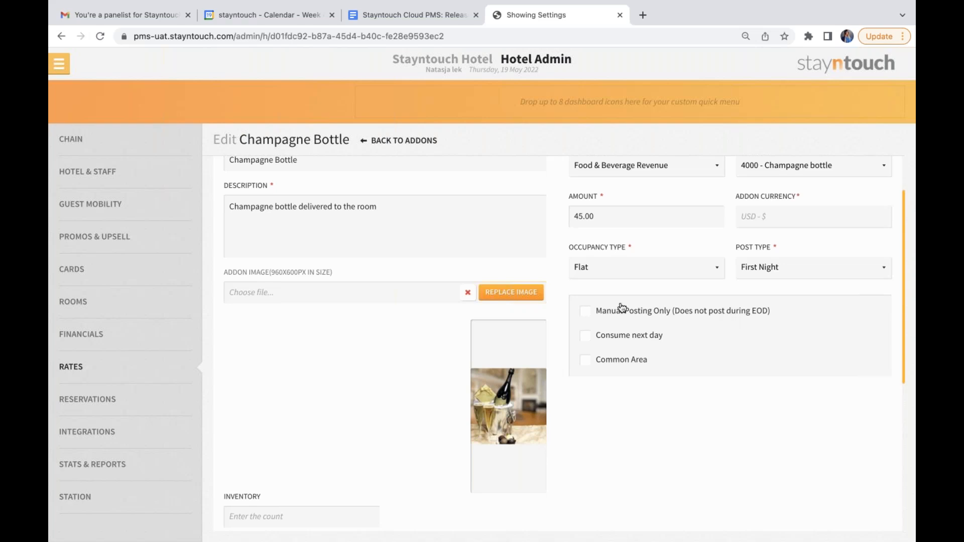
# Run a new Departure report for 05/19/2022 with the Due Out Departures option.
pyautogui.click(61, 67)
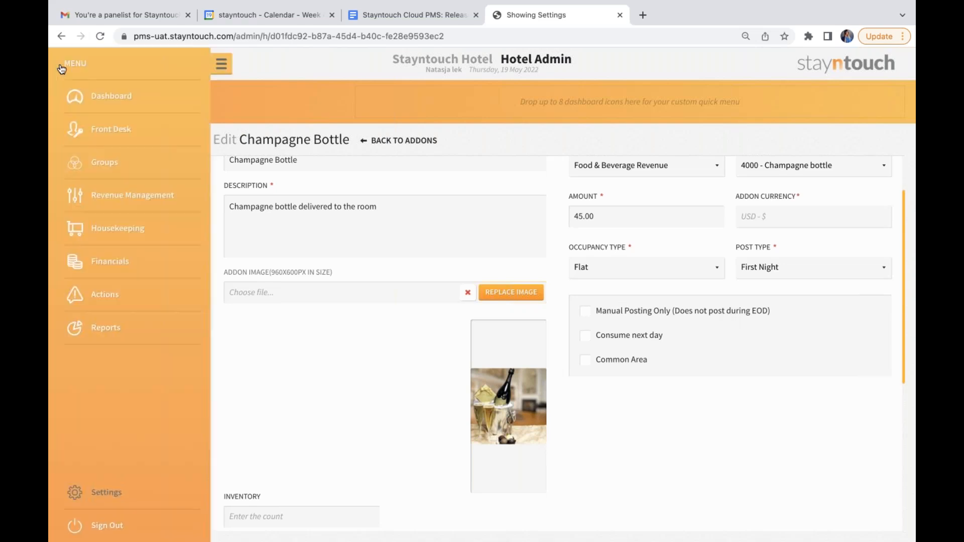
pyautogui.click(75, 329)
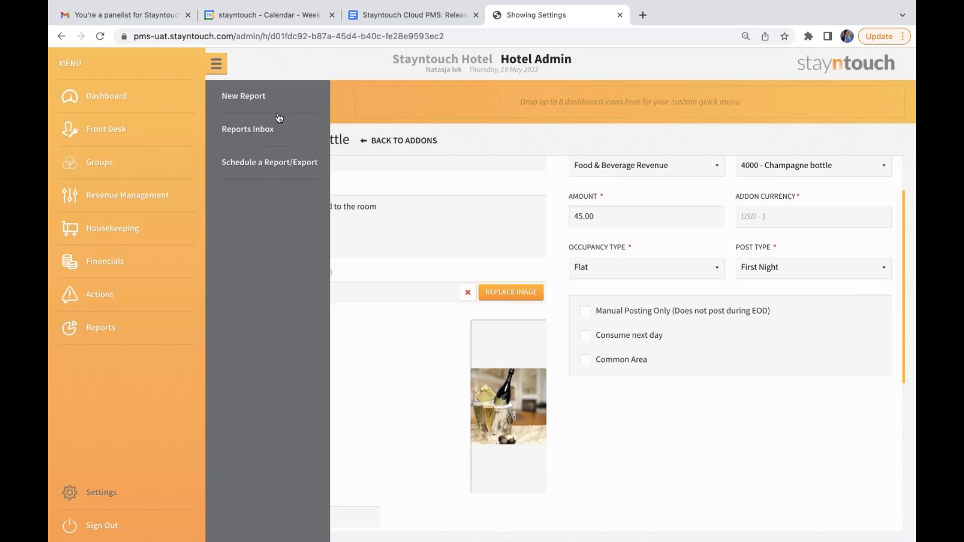
pyautogui.click(271, 101)
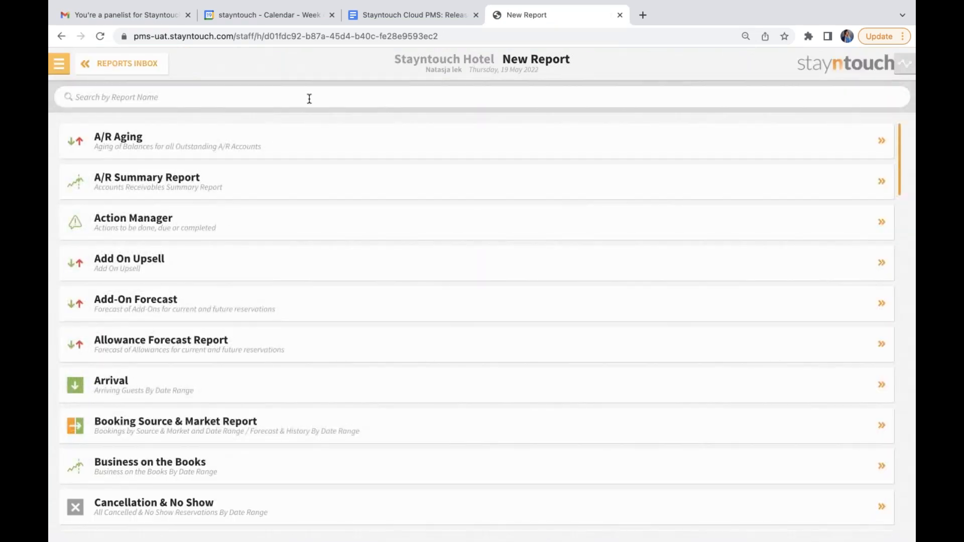
pyautogui.click(310, 98)
pyautogui.write('depar')
pyautogui.click(331, 140)
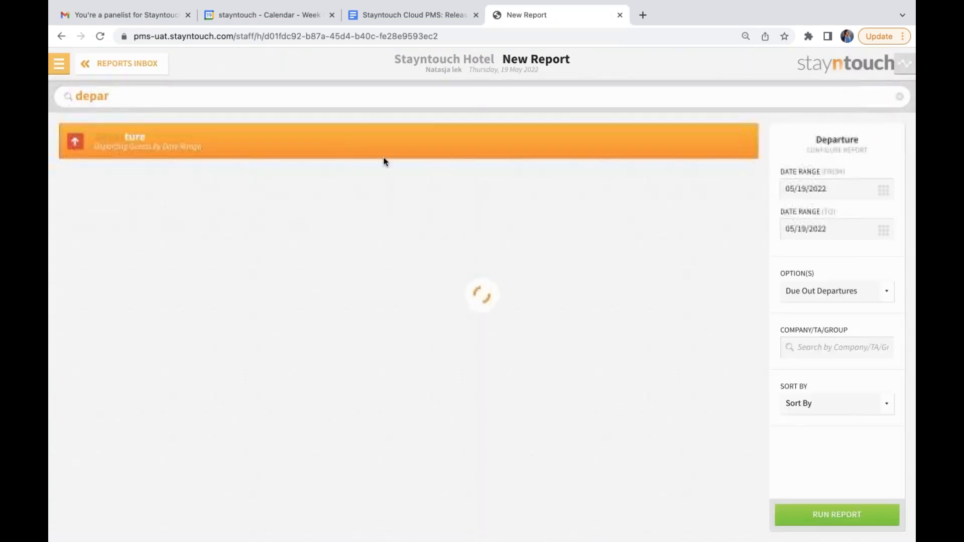
pyautogui.click(836, 514)
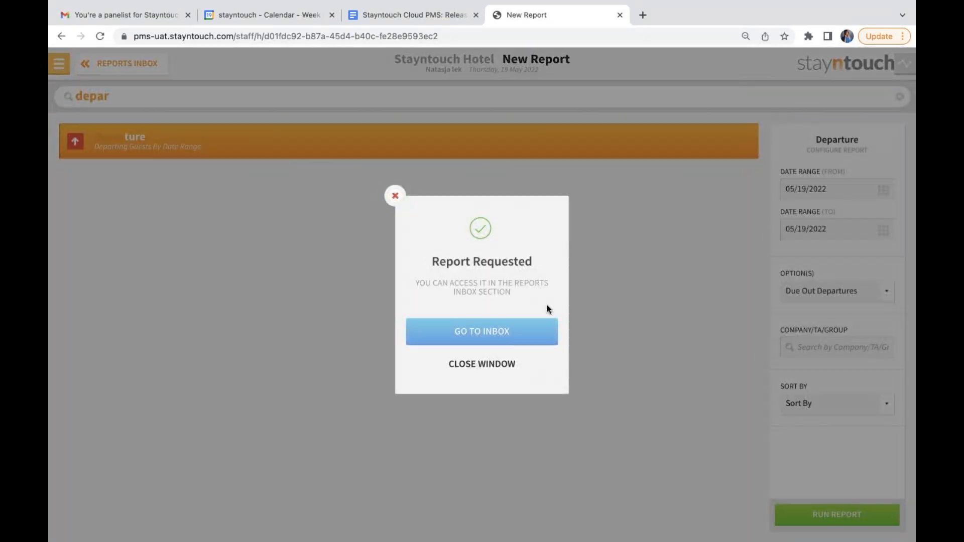
# Refresh the reports inbox and download the Departure report as CSV.
pyautogui.click(483, 333)
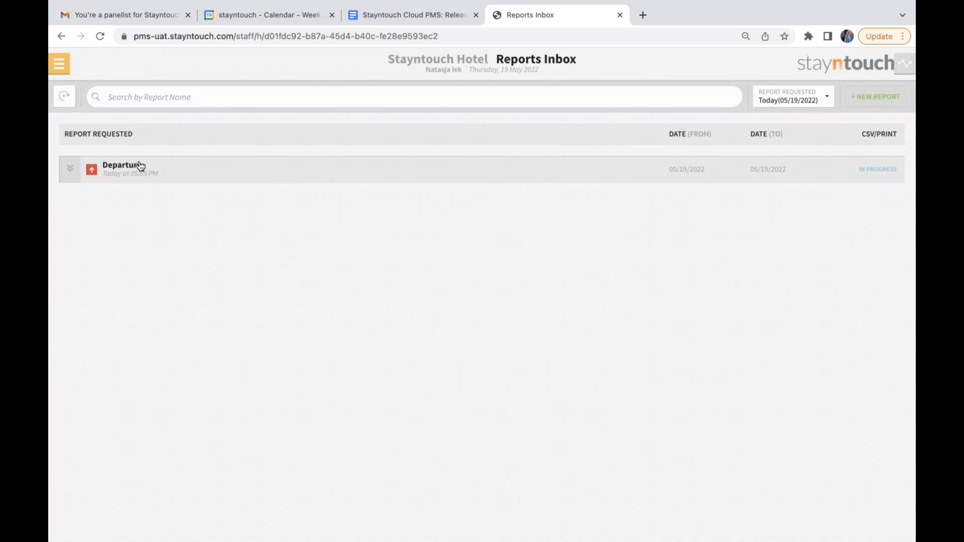
pyautogui.click(69, 98)
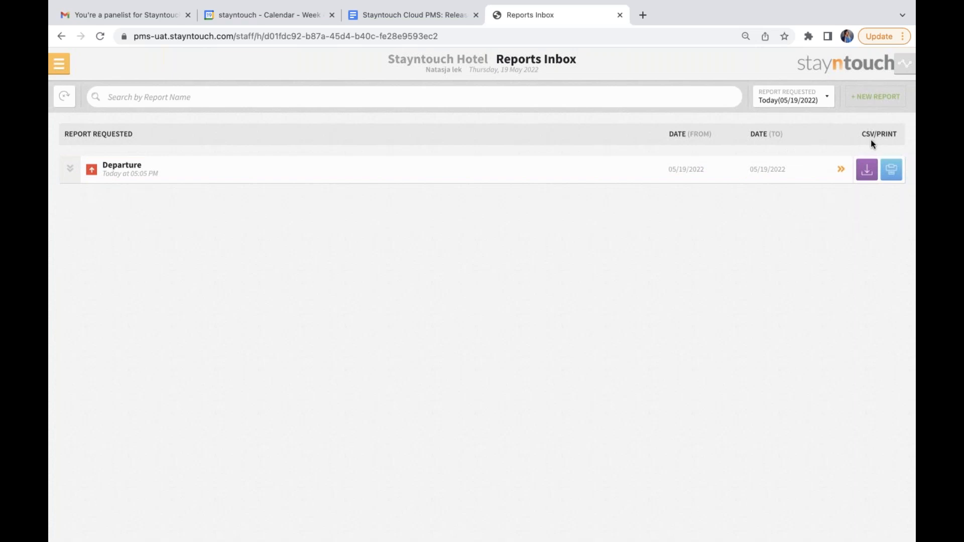
pyautogui.click(865, 175)
# Start a new report schedule for the Departure report.
pyautogui.click(59, 64)
pyautogui.click(96, 326)
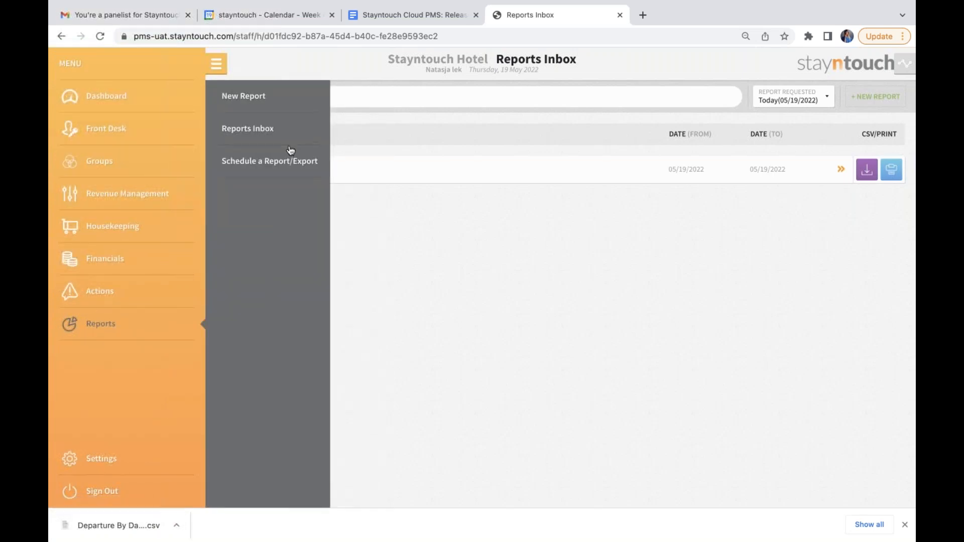
pyautogui.click(256, 161)
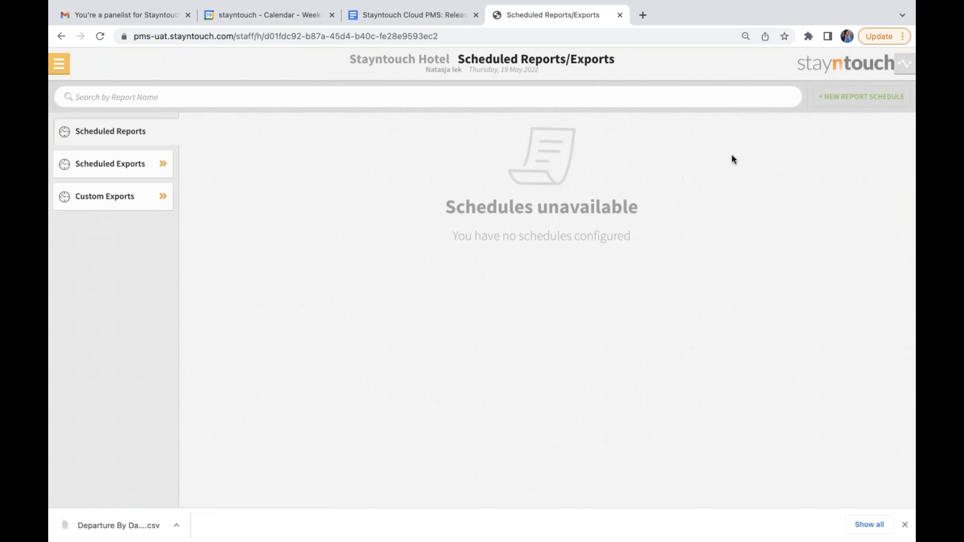
pyautogui.click(854, 98)
pyautogui.write('depa')
pyautogui.click(676, 144)
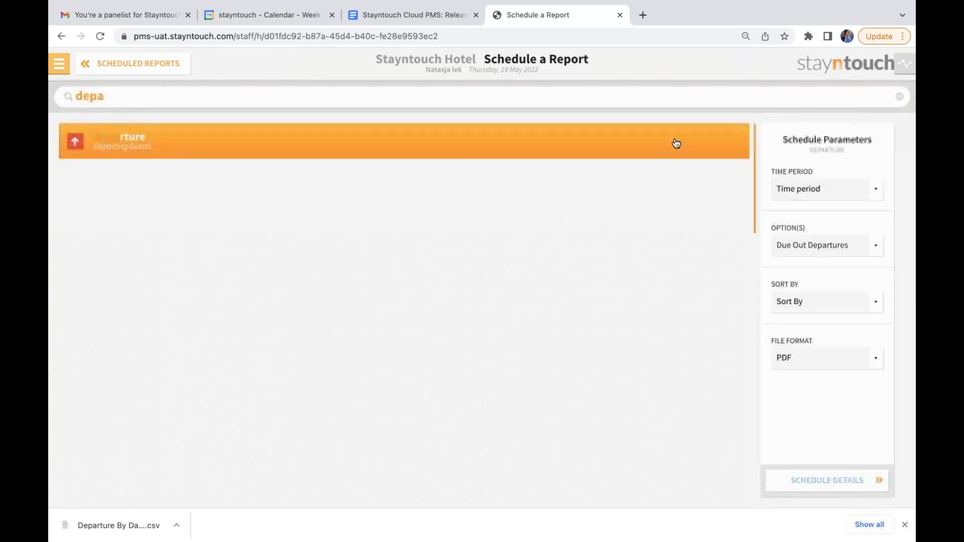
# Set the scheduled Departure report's file format to CSV with the CSV header included, and show its schedule details and distribution list.
pyautogui.click(807, 360)
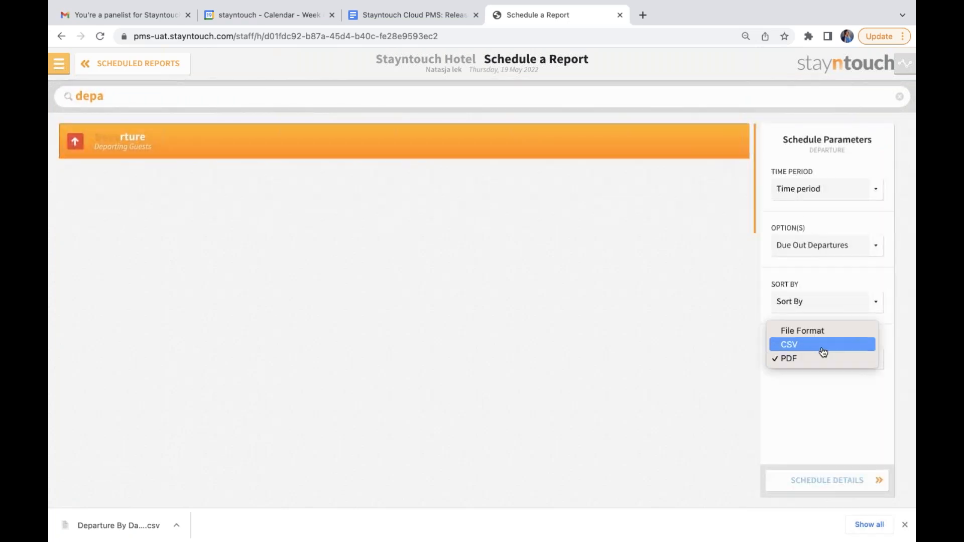
pyautogui.click(820, 346)
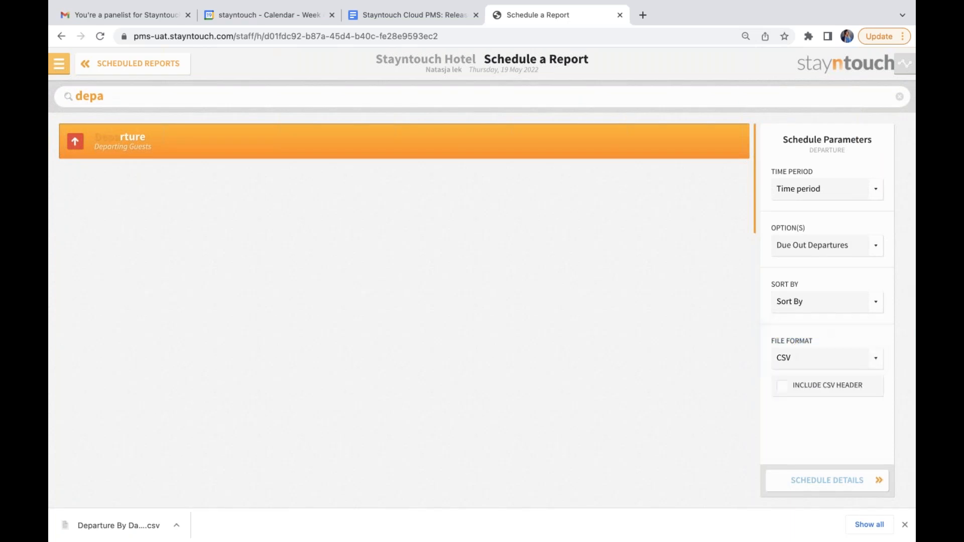
pyautogui.click(806, 390)
pyautogui.click(826, 482)
pyautogui.click(827, 480)
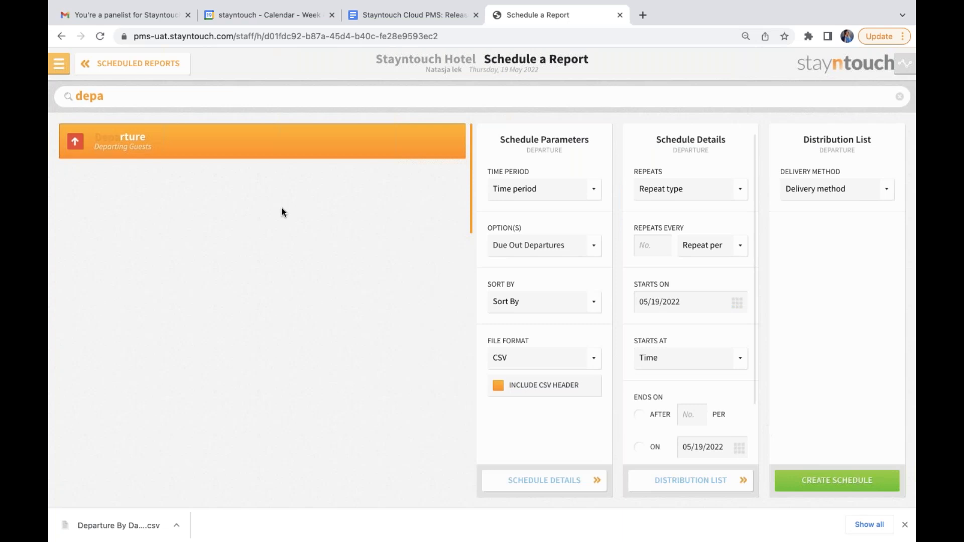
# Run a new In-House Guests report for 05/19/2022 with the Include Due out option.
pyautogui.click(58, 63)
pyautogui.click(246, 96)
pyautogui.write('in-hou')
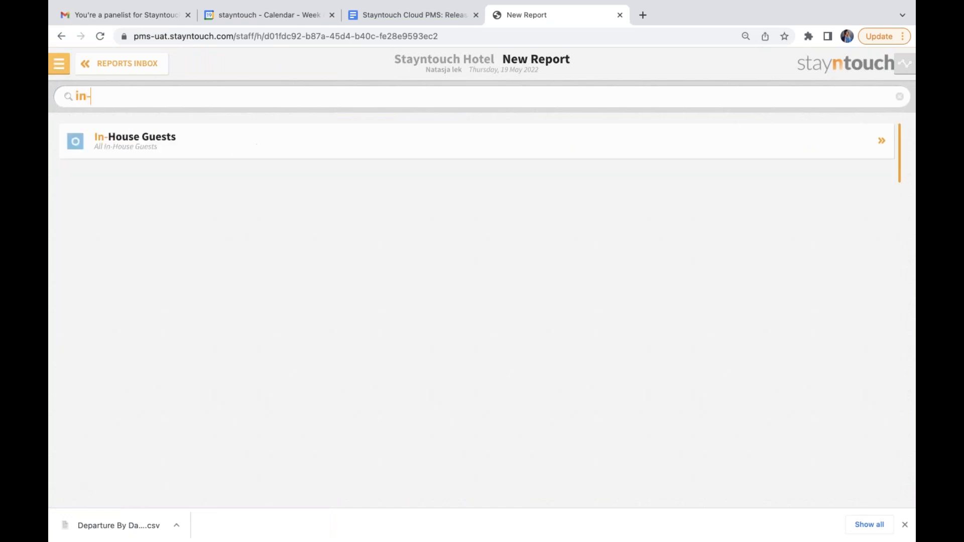
pyautogui.click(256, 127)
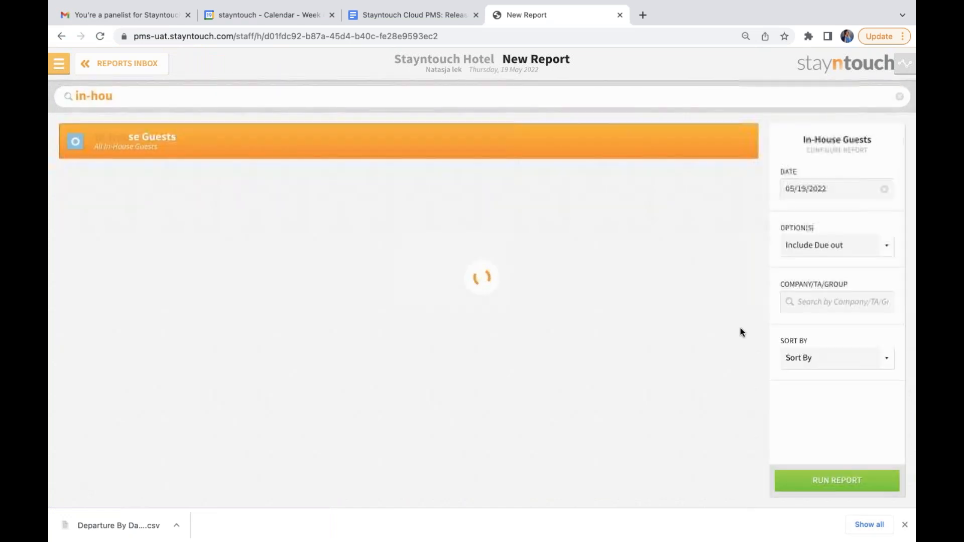
pyautogui.click(850, 480)
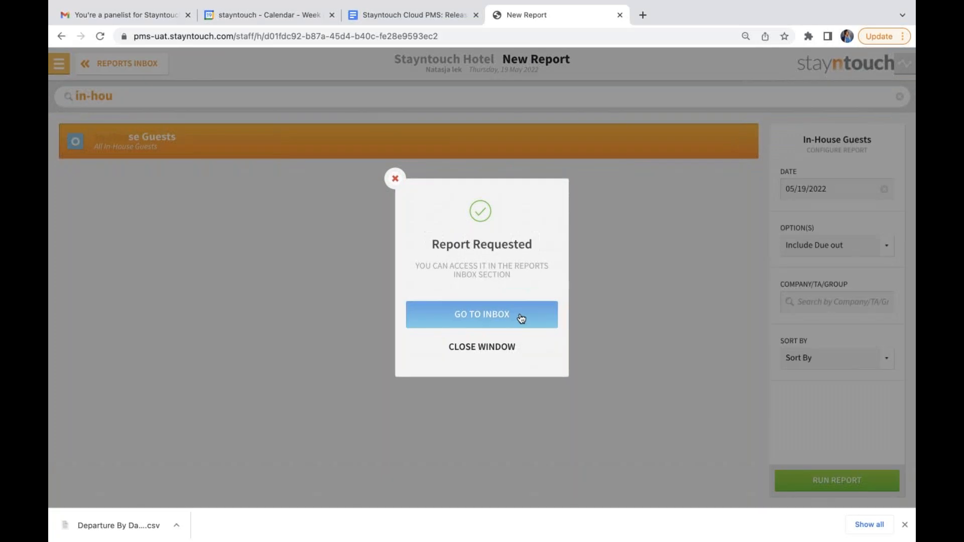
# Refresh the reports inbox and download the In-House Guests report as CSV.
pyautogui.click(521, 317)
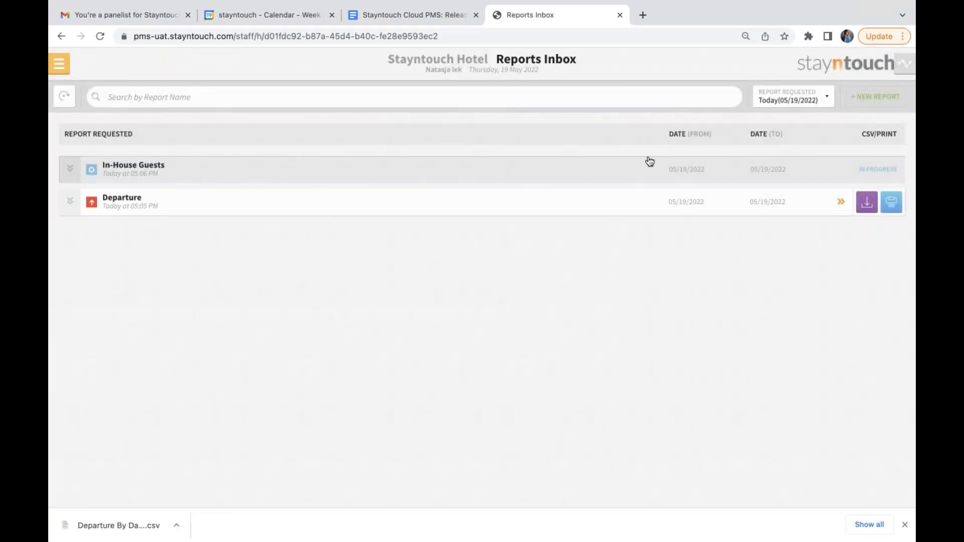
pyautogui.click(68, 100)
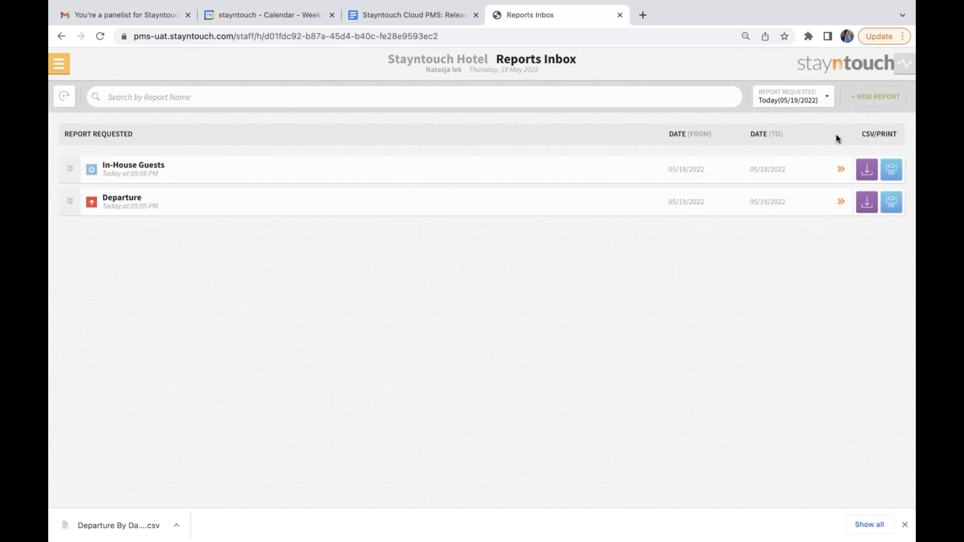
pyautogui.click(867, 170)
# Start a new report schedule for the In-House Guests report.
pyautogui.click(58, 64)
pyautogui.click(262, 172)
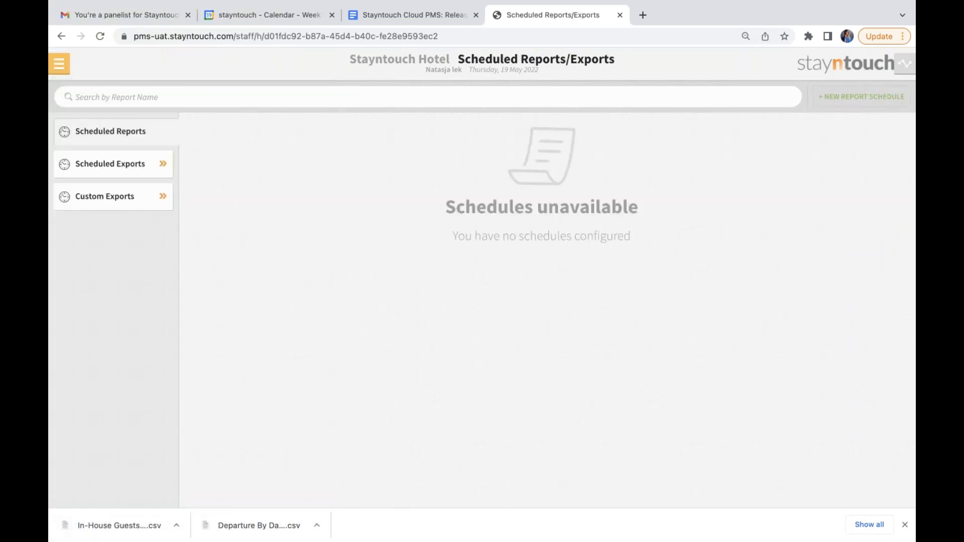
pyautogui.click(834, 100)
pyautogui.write('in-hou')
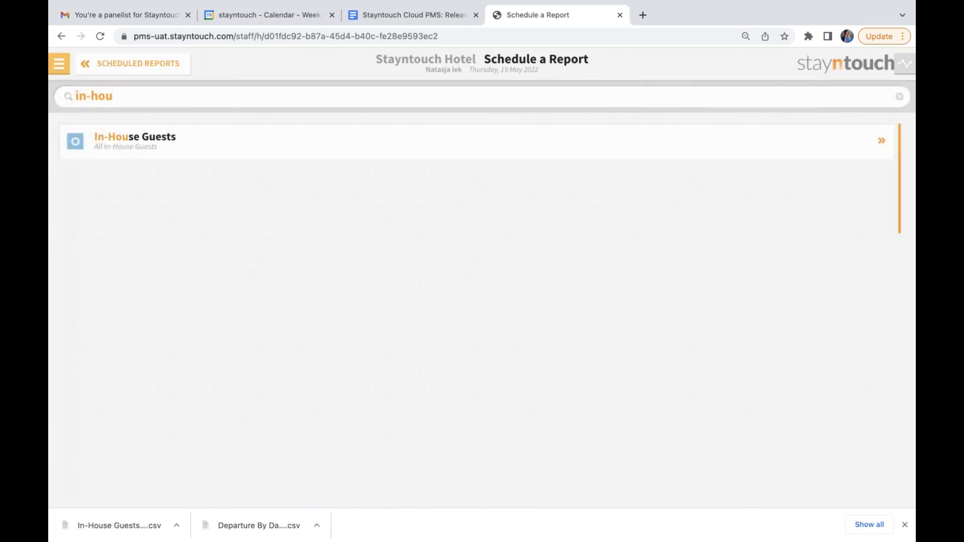
pyautogui.click(536, 138)
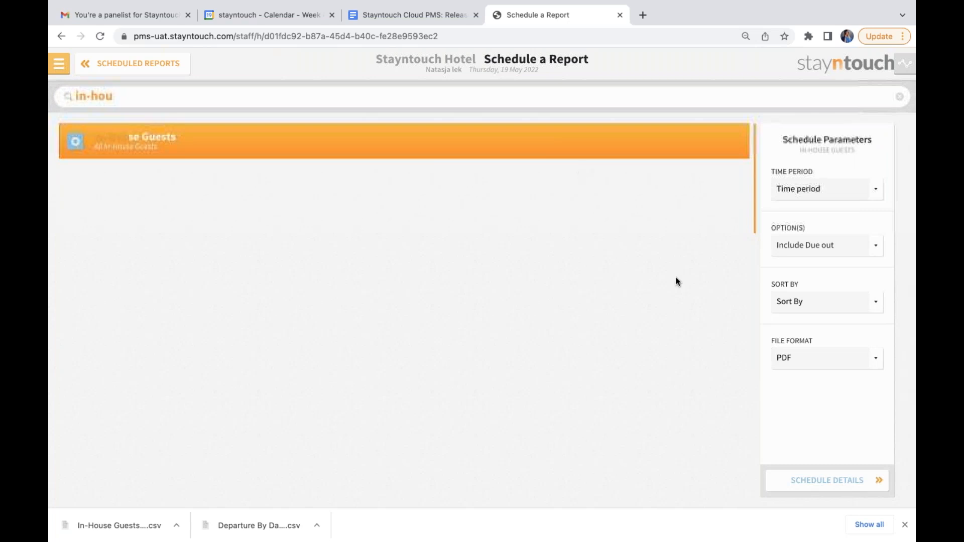
# Set the In-House Guests report schedule's file format to CSV and include the CSV header.
pyautogui.click(801, 357)
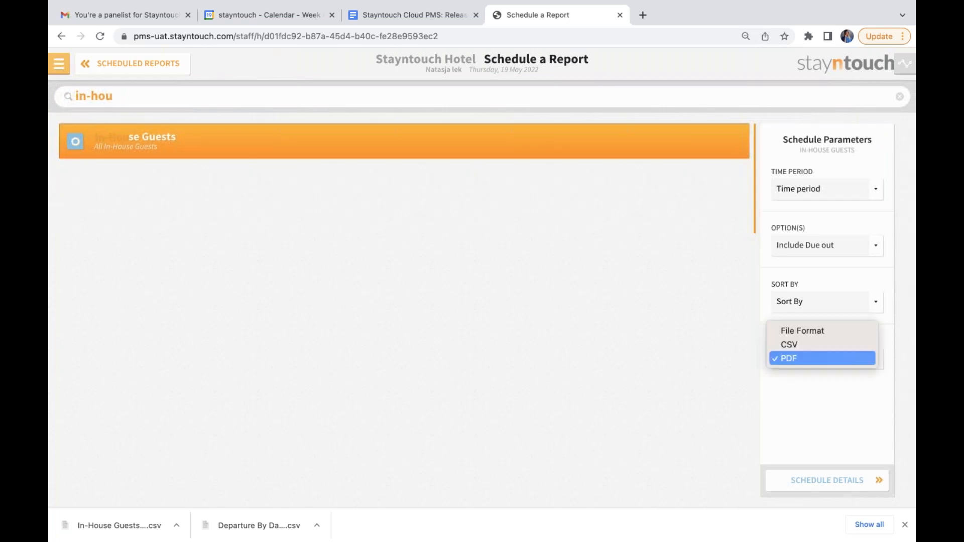
pyautogui.click(806, 350)
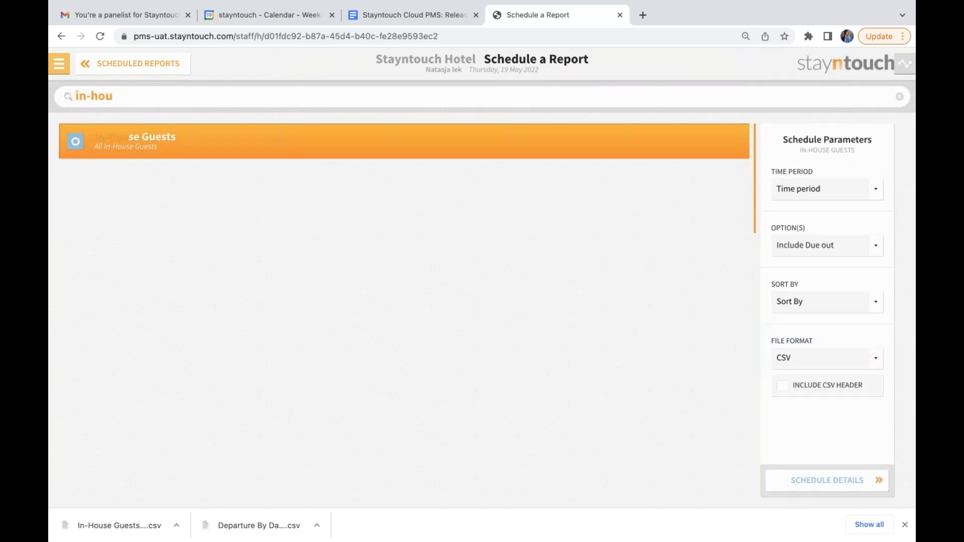
pyautogui.click(801, 387)
# Open the Financials budgets, dismiss the browser's download bar and show the 2022 budgets by Charge Codes.
pyautogui.click(59, 63)
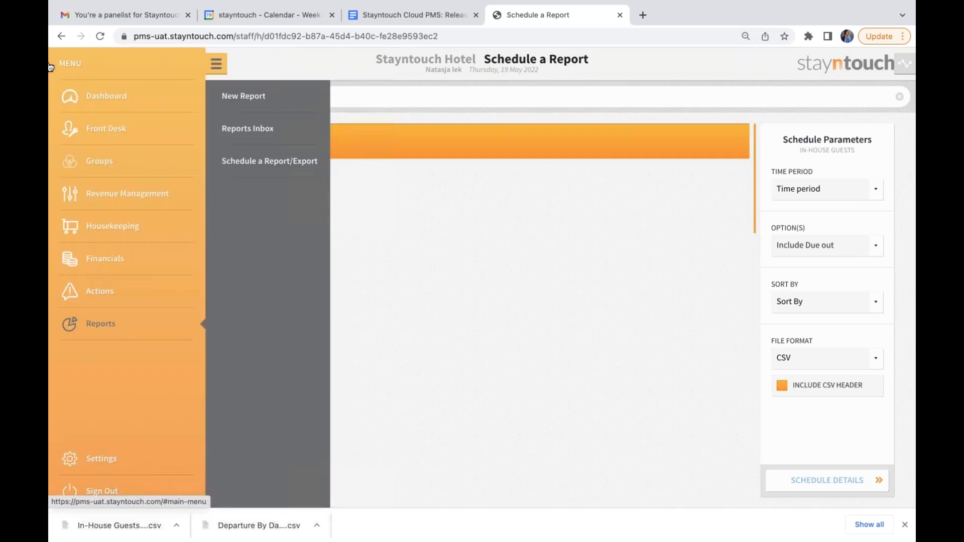
pyautogui.click(130, 261)
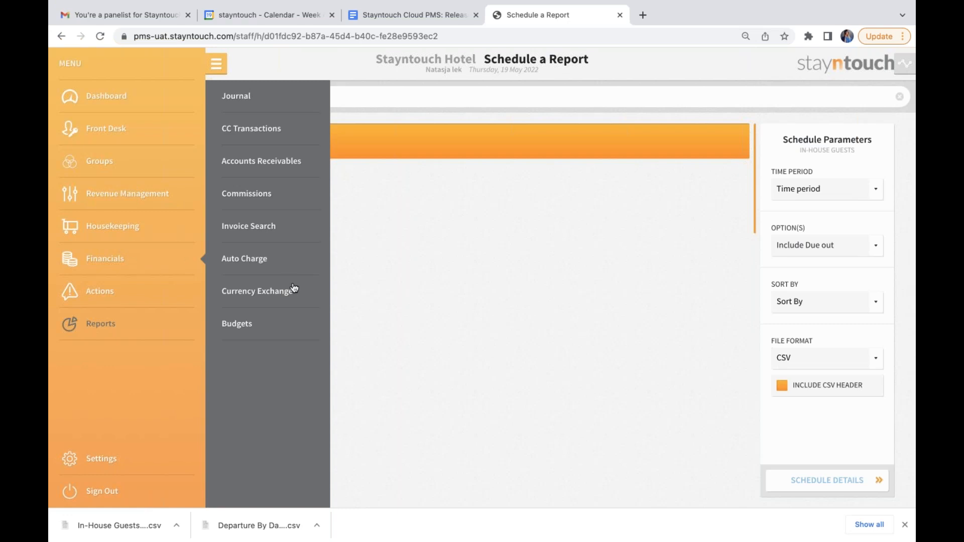
pyautogui.click(267, 327)
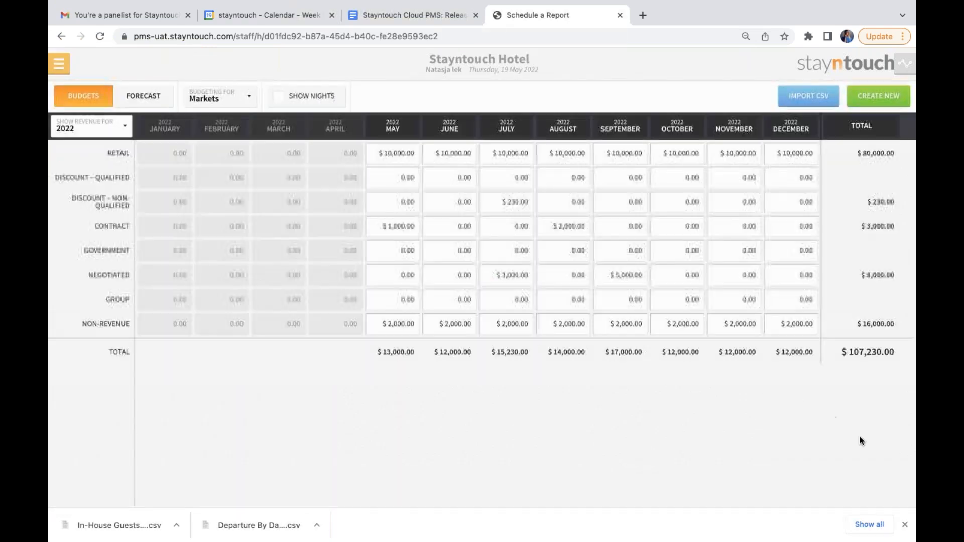
pyautogui.click(905, 525)
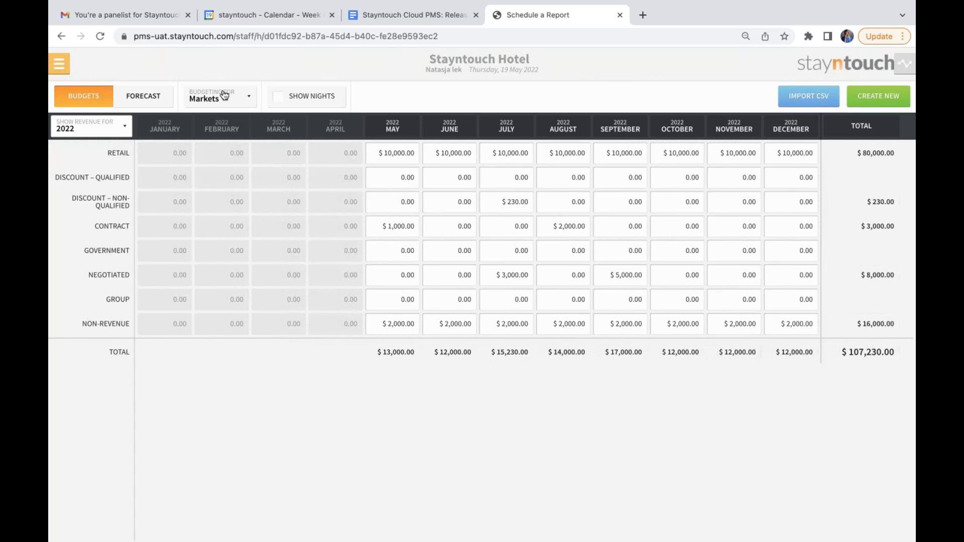
pyautogui.click(239, 100)
pyautogui.click(238, 112)
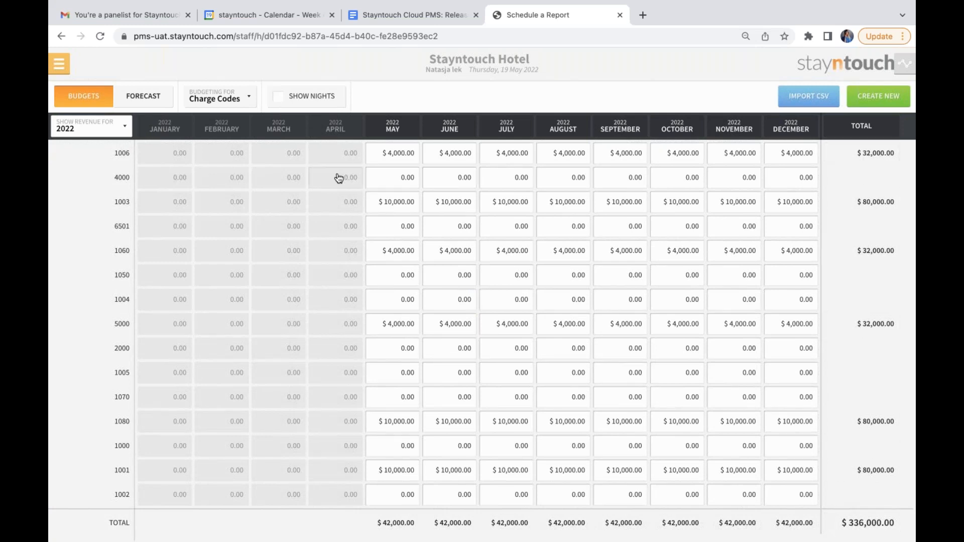
# Examine the daily charge code budgets for May and June 2022, including June's total for each code.
pyautogui.click(394, 128)
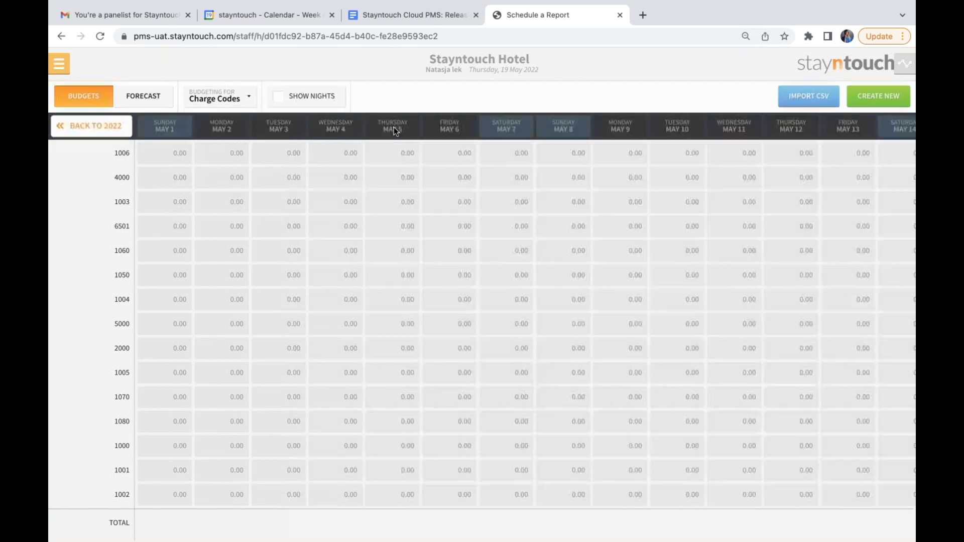
pyautogui.click(90, 125)
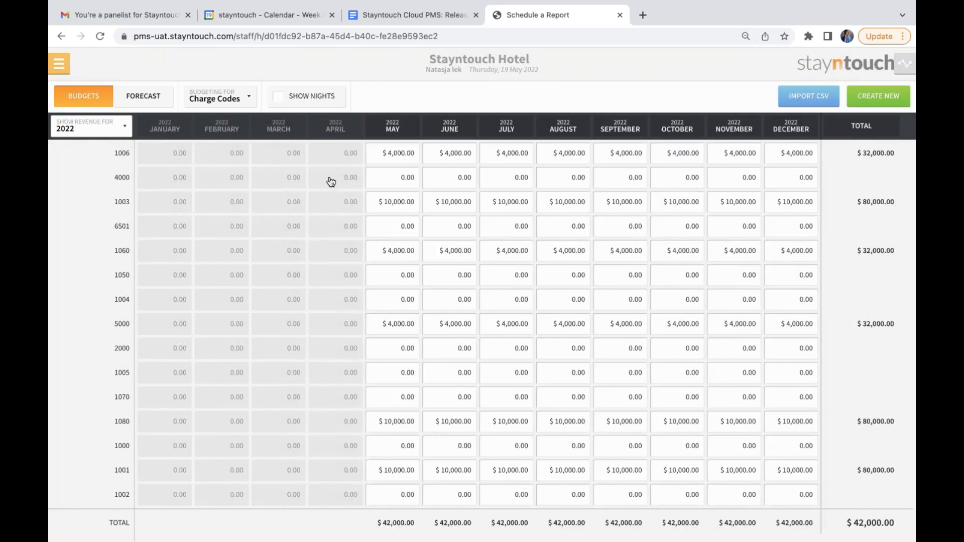
pyautogui.click(456, 124)
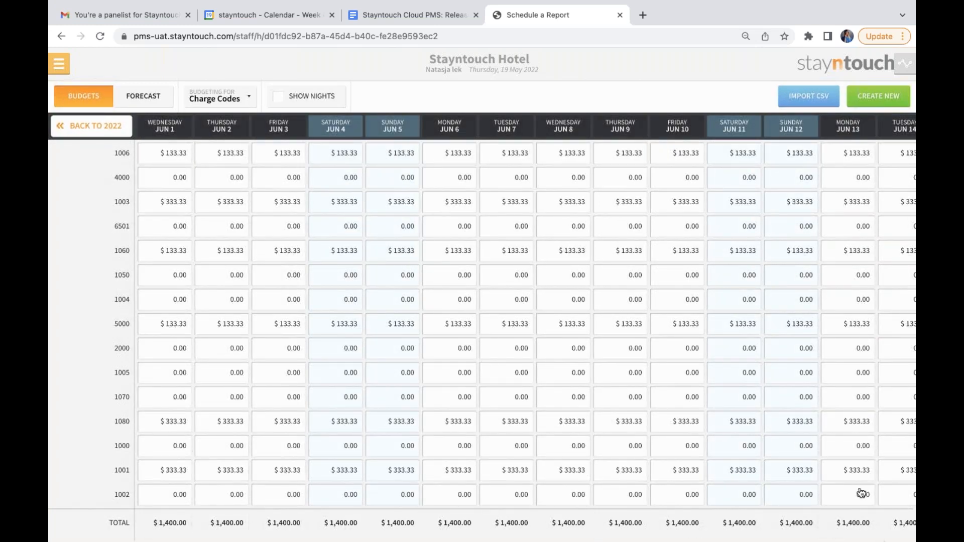
pyautogui.moveTo(866, 125)
pyautogui.mouseDown()
pyautogui.moveTo(877, 122)
pyautogui.moveTo(861, 140)
pyautogui.moveTo(864, 128)
pyautogui.mouseUp()
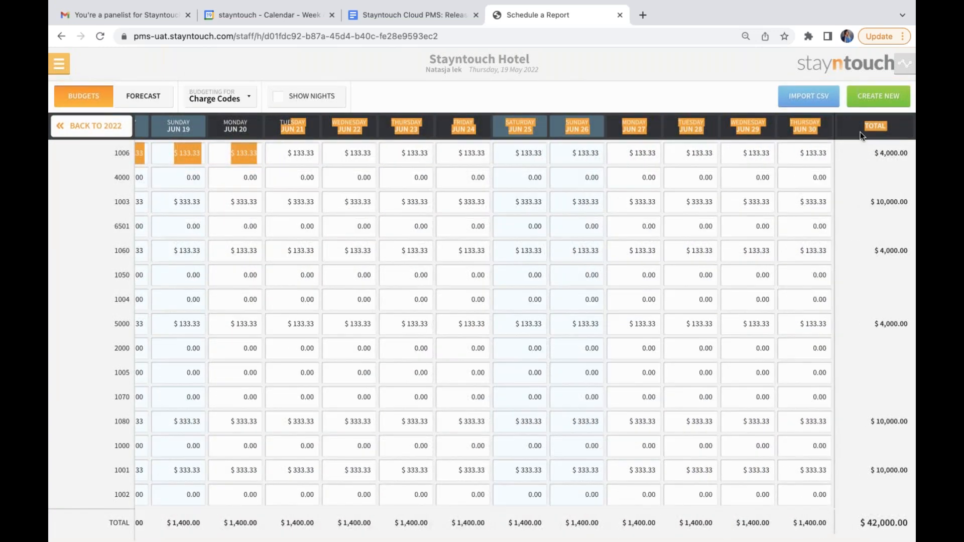
pyautogui.hscroll(-15, 873, 412)
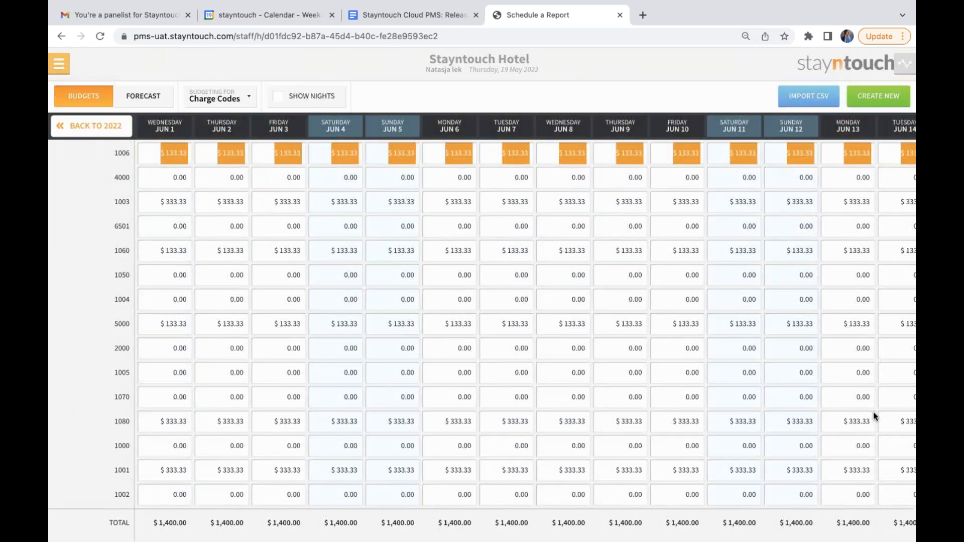
pyautogui.moveTo(869, 125); pyautogui.dragTo(530, 138)
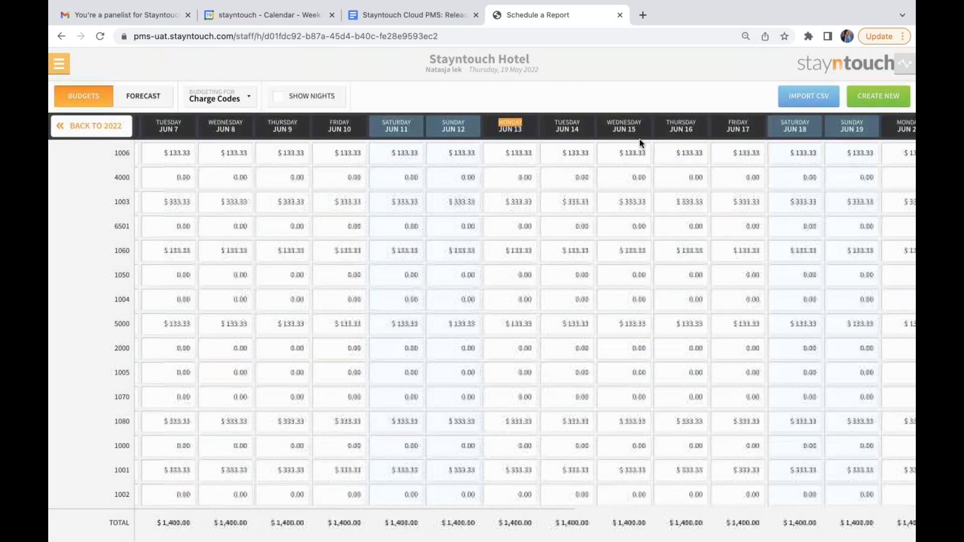
pyautogui.moveTo(810, 120); pyautogui.dragTo(844, 134)
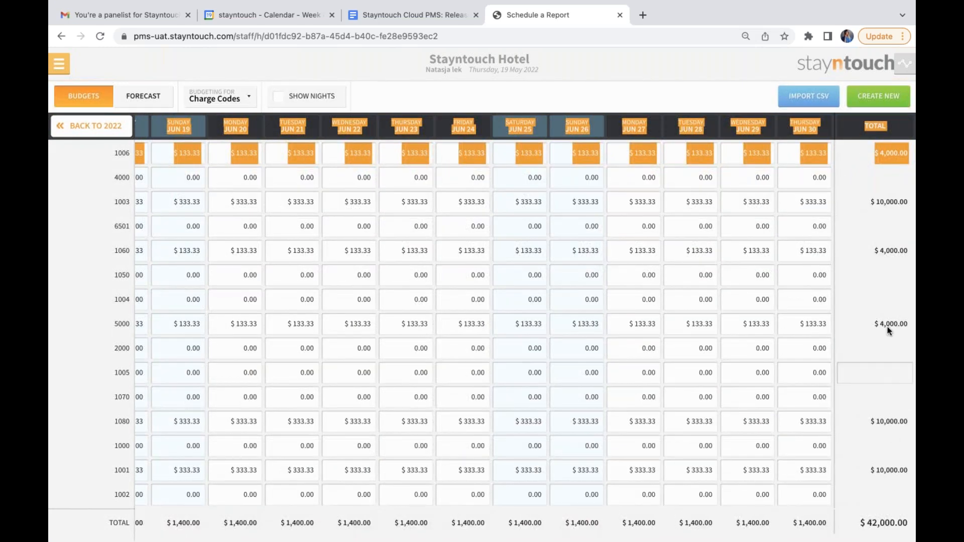
pyautogui.click(213, 100)
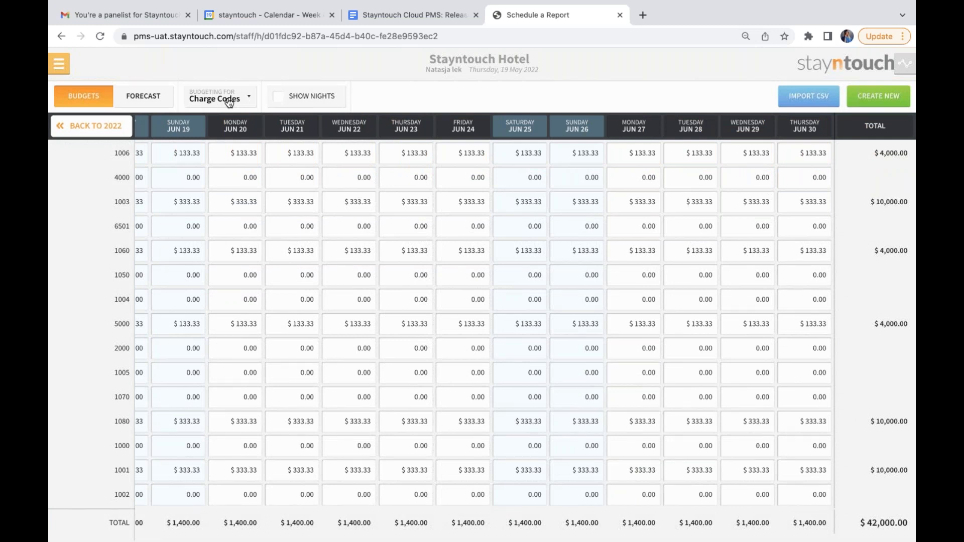
# Leave the budgets and return to the manager dashboard.
pyautogui.click(69, 66)
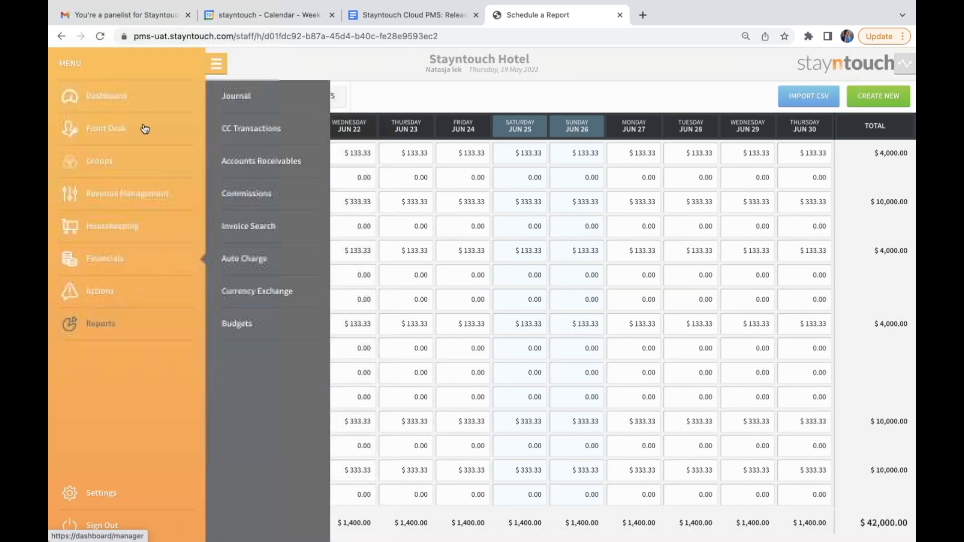
pyautogui.click(129, 97)
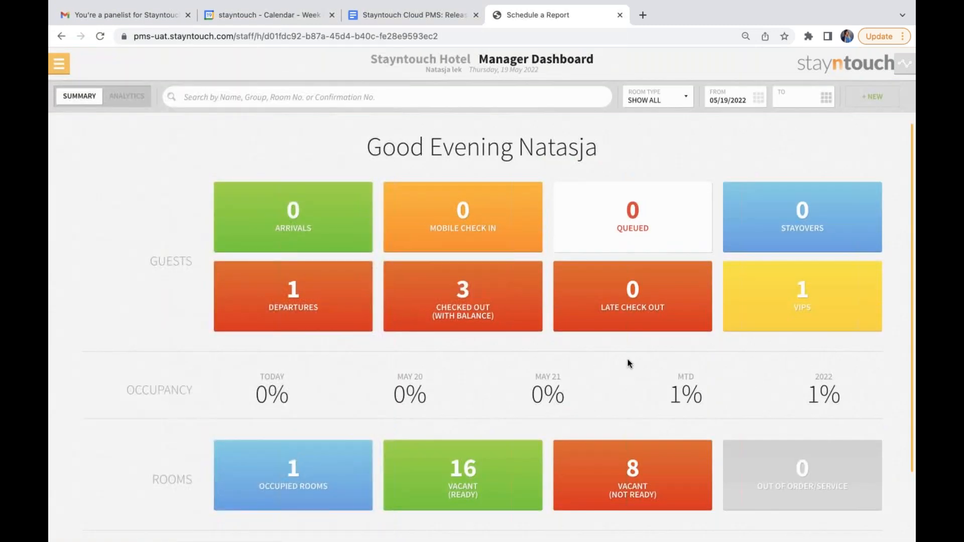